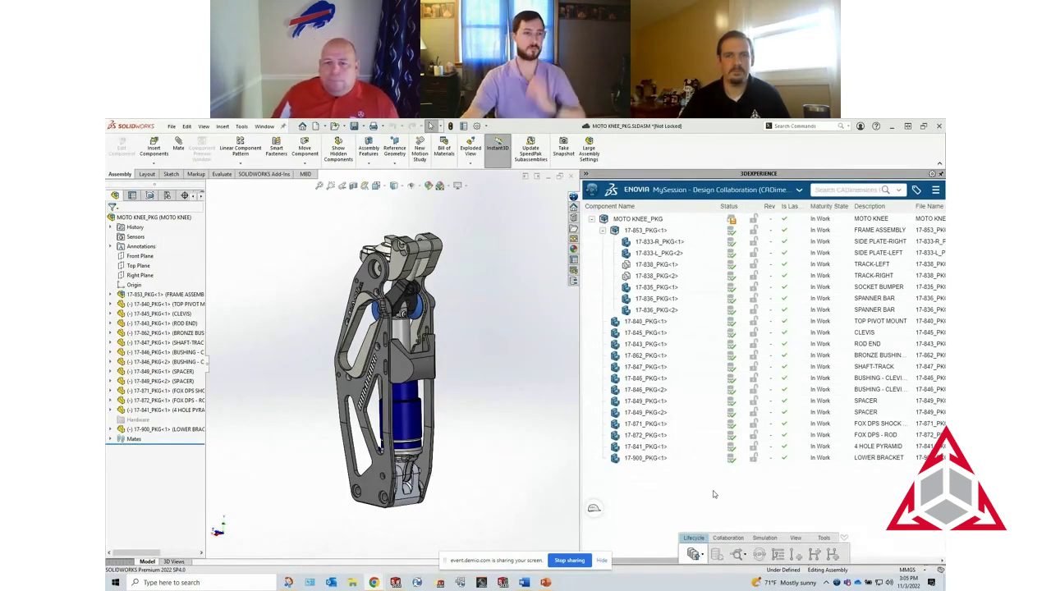
Try to export the MOTO KNEE_PKG assembly as a package and dismiss the notification
left_click(825, 538)
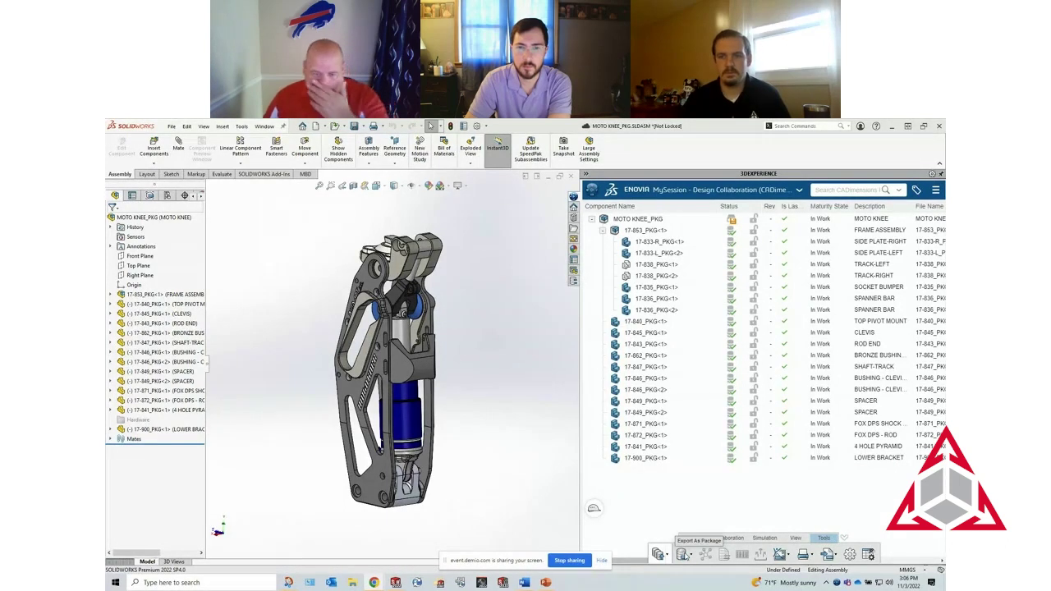
left_click(691, 556)
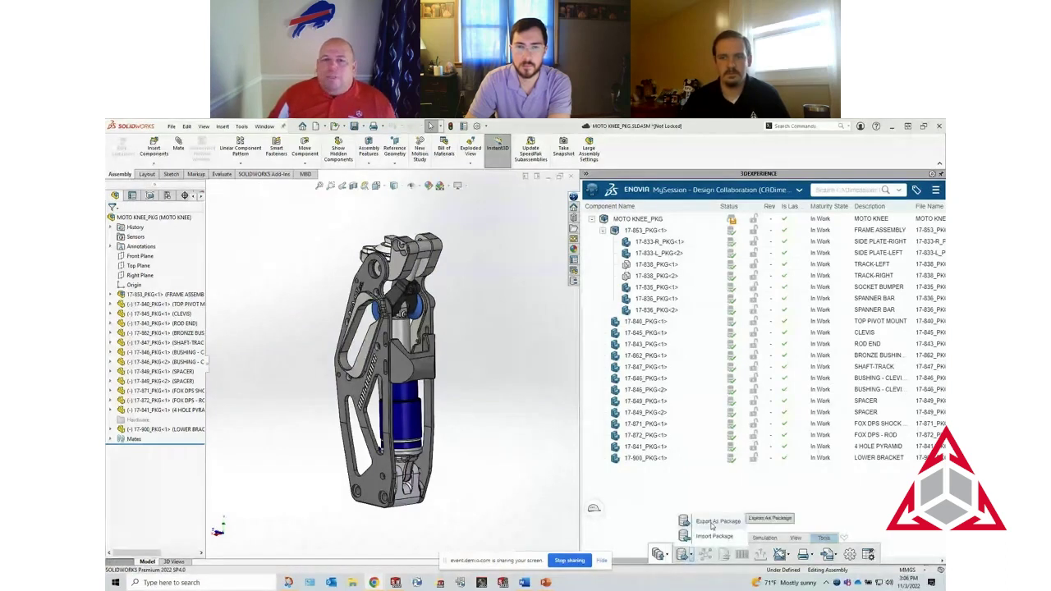
left_click(711, 523)
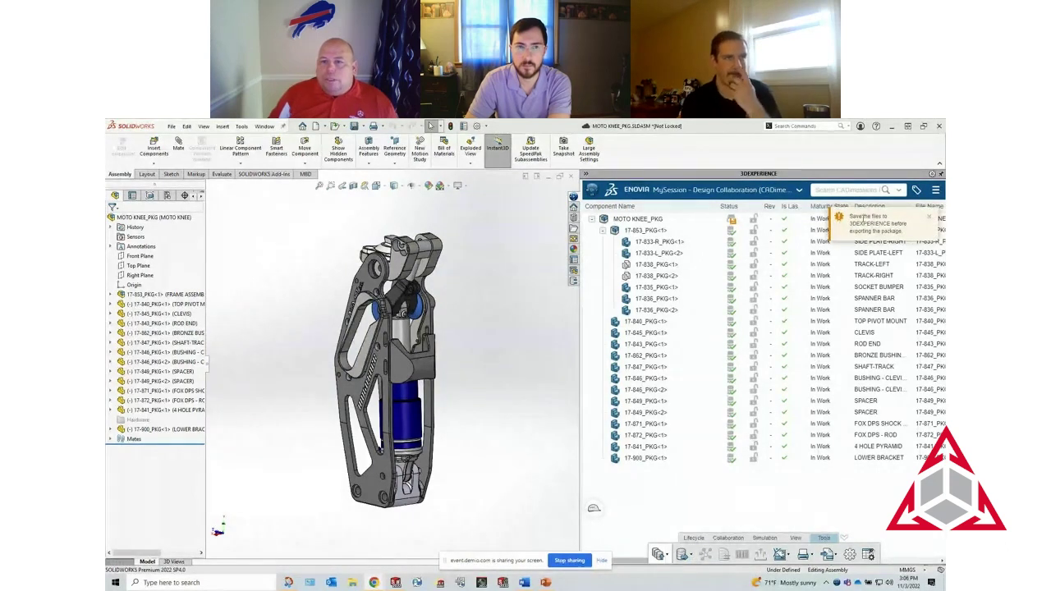
left_click(926, 217)
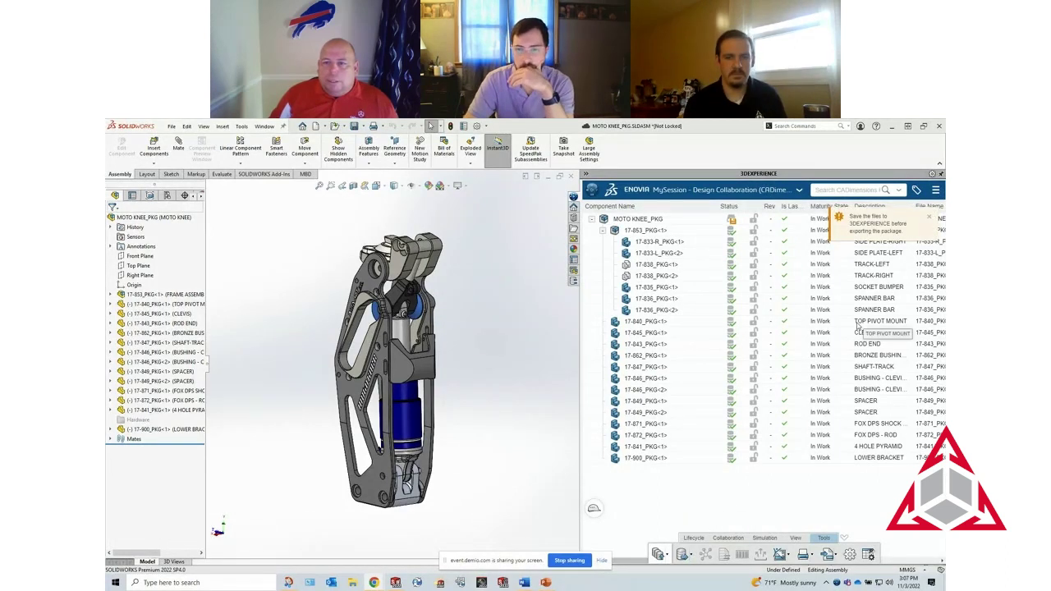
left_click(931, 221)
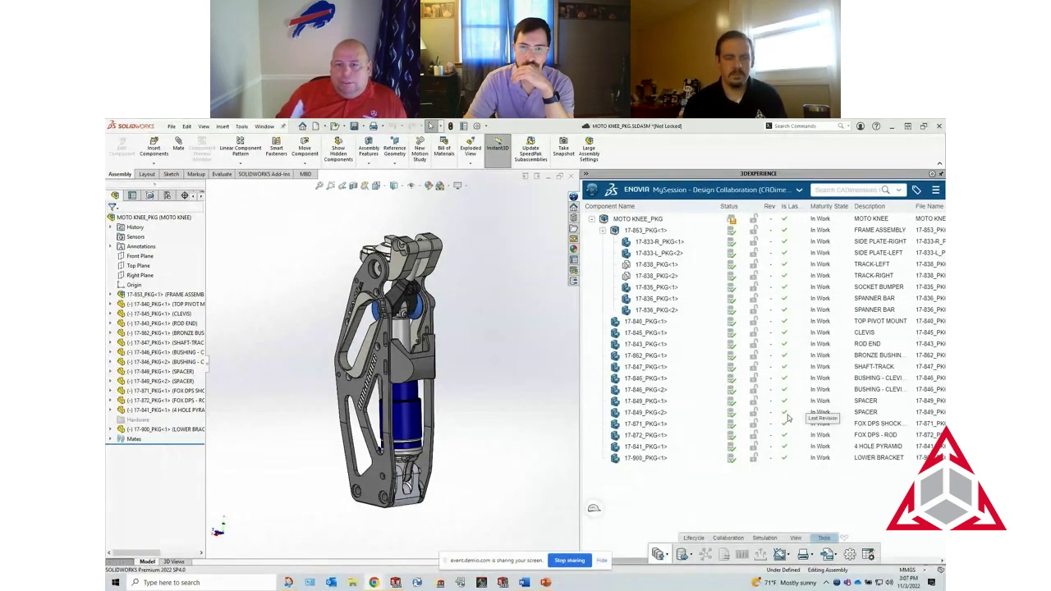
View the 3DEXPERIENCE Exchange options, return to MySession and retry exporting the assembly as a package
left_click(575, 282)
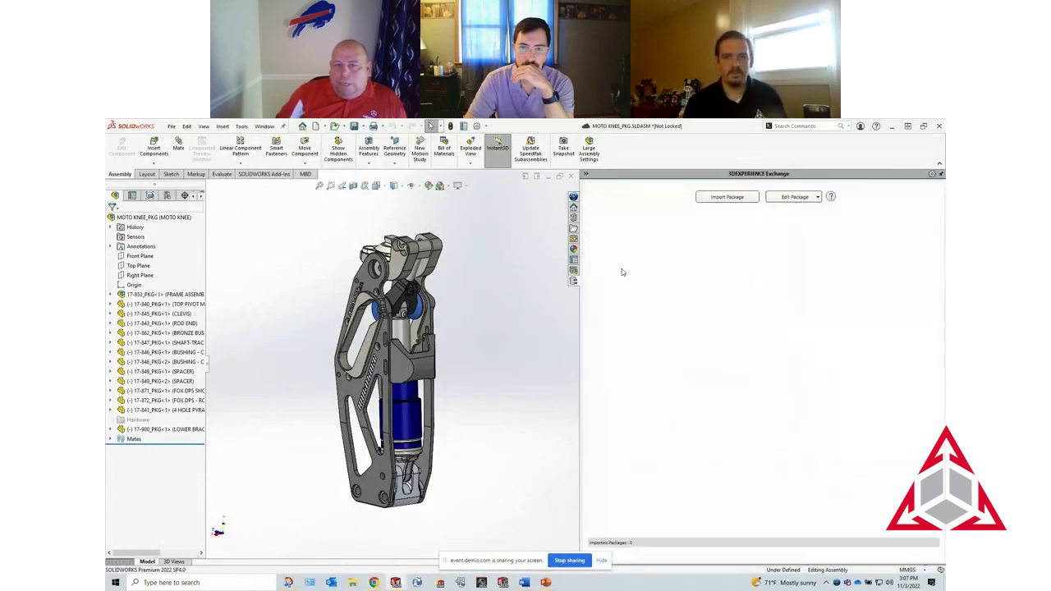
left_click(573, 197)
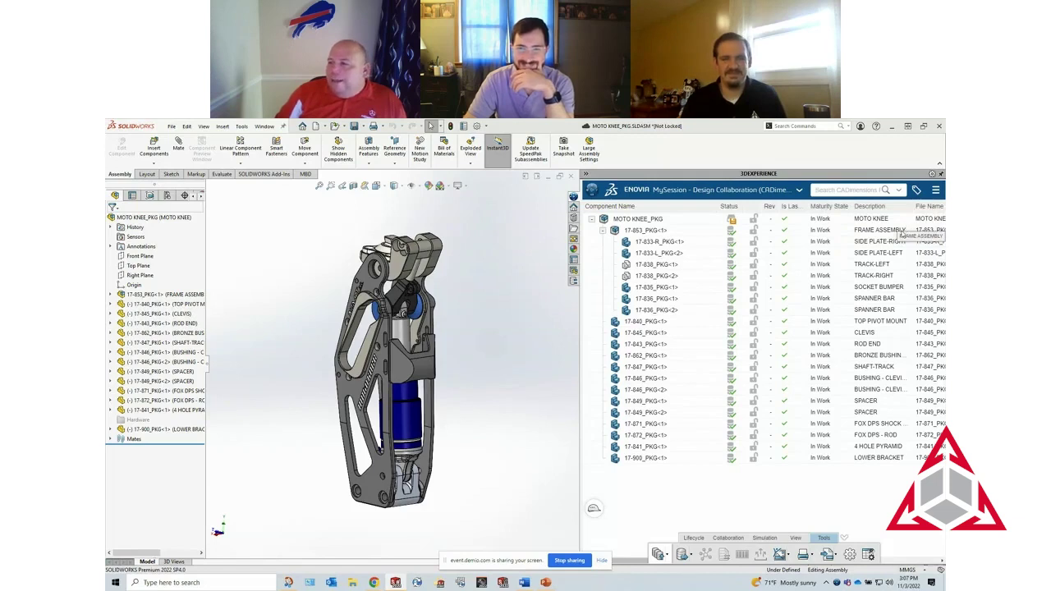
left_click(692, 557)
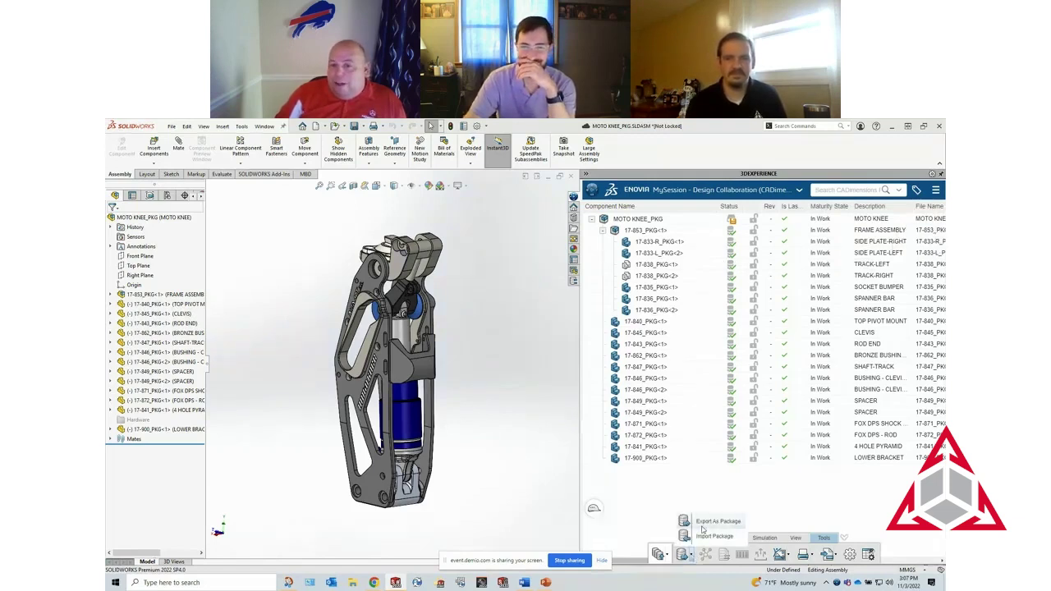
left_click(702, 527)
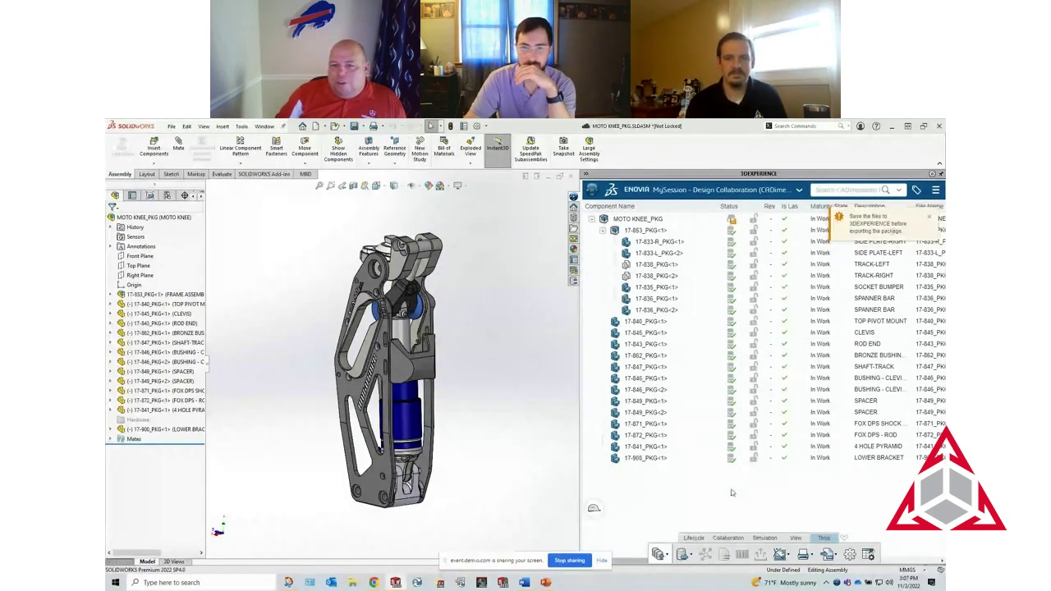
Start saving MOTO KNEE_PKG to 3DEXPERIENCE, entering the account password and accepting the Design Collaboration credentials with the Leader responsibility
right_click(648, 220)
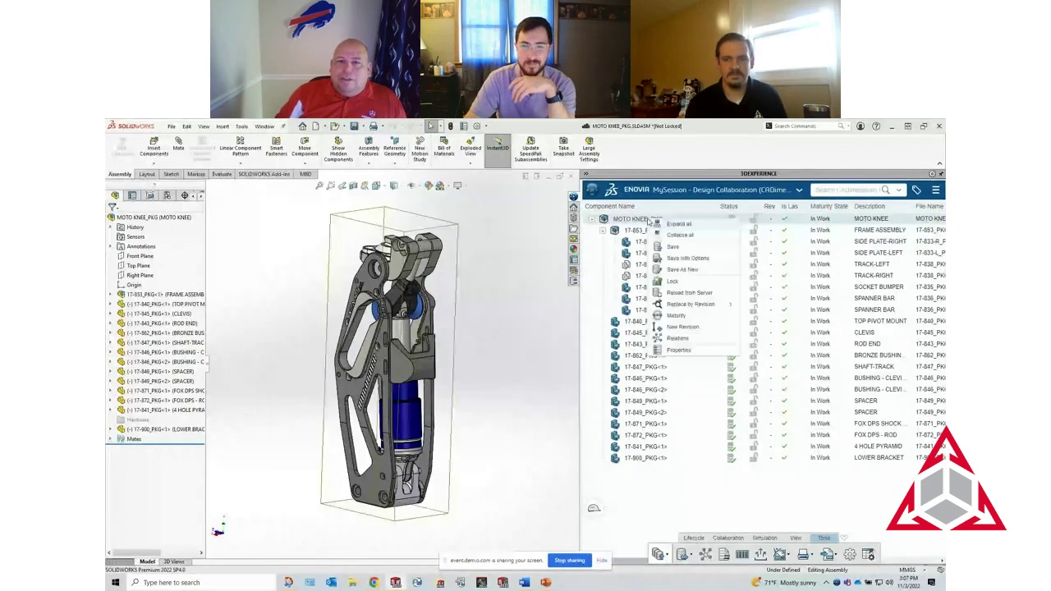
left_click(680, 248)
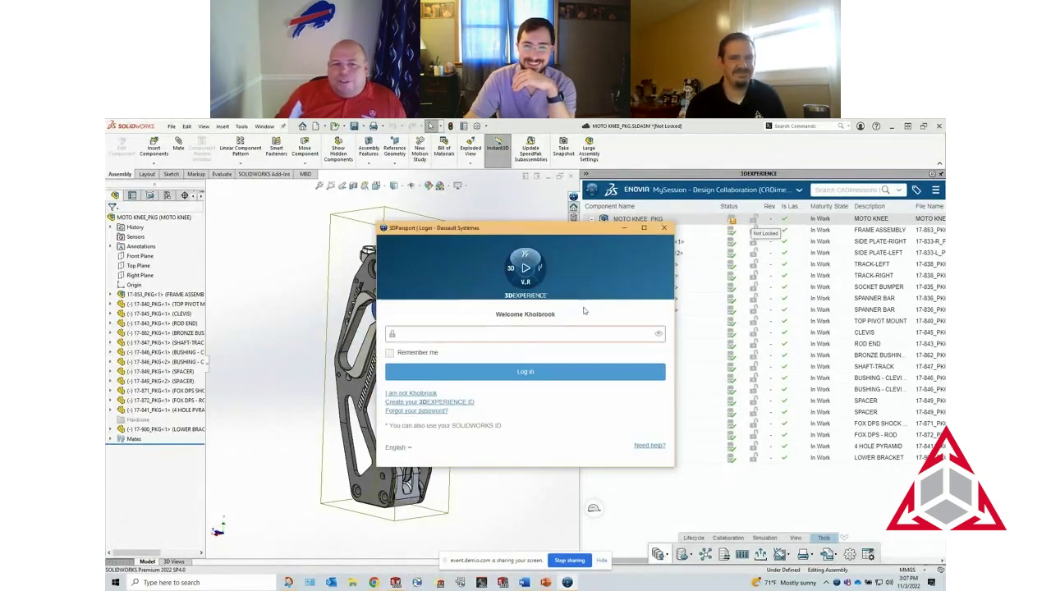
left_click(521, 335)
type("••••••••")
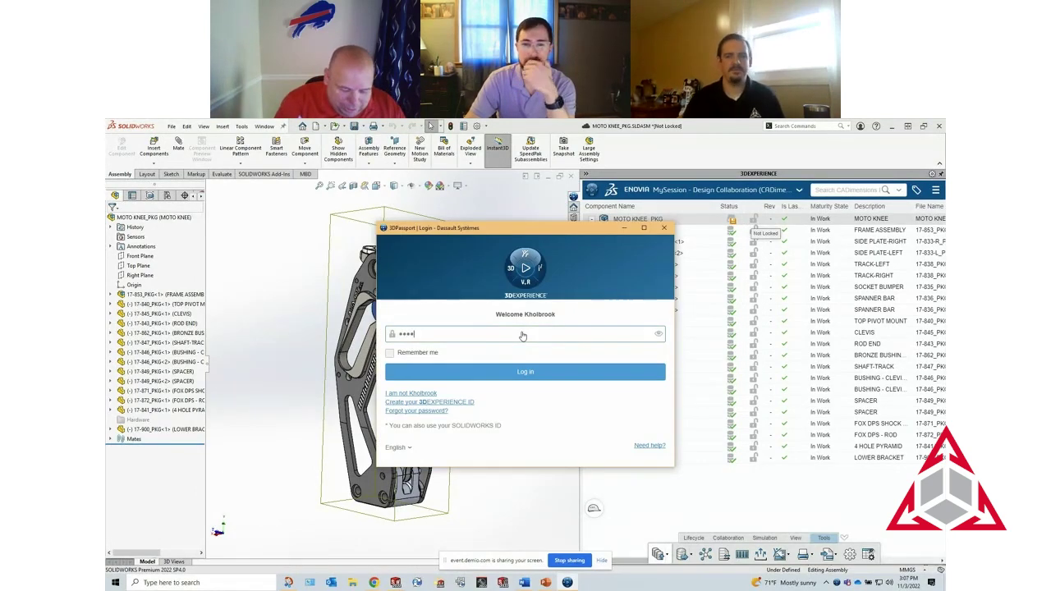
key("Return")
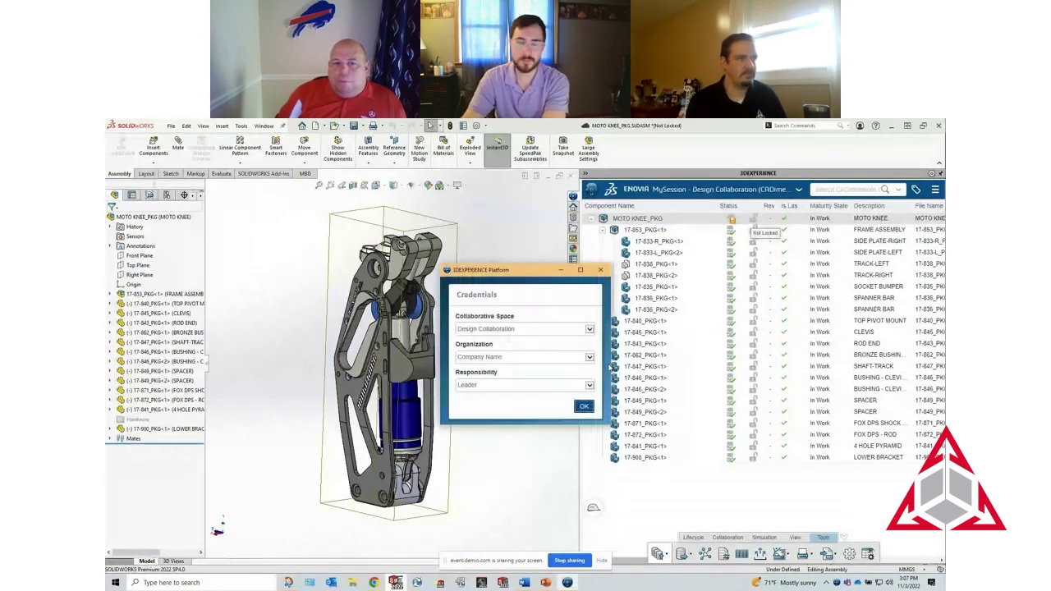
left_click(583, 406)
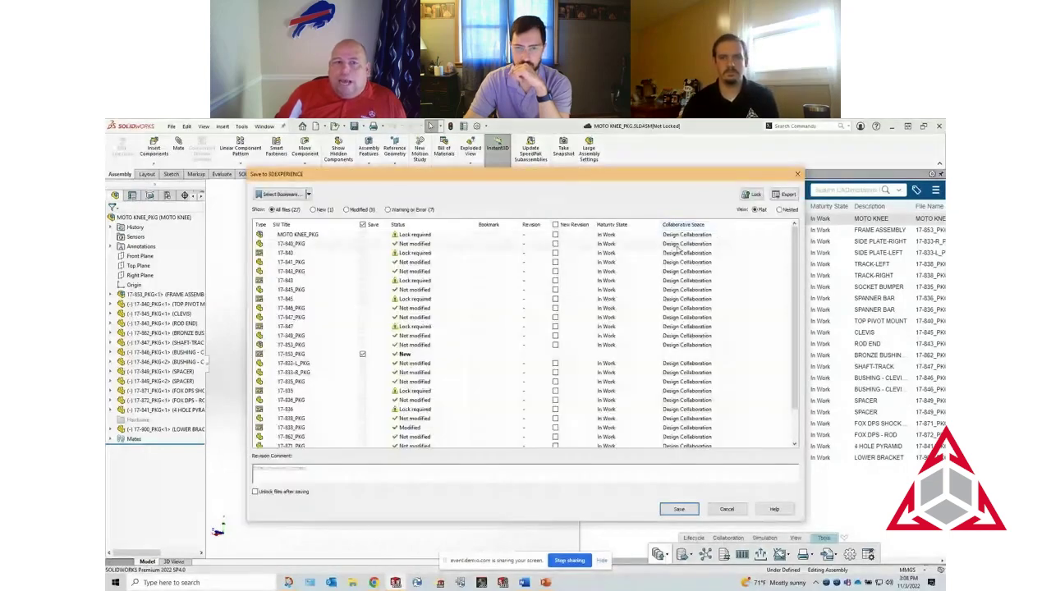
Lock the files that require it, filter the list to modified files and save to 3DEXPERIENCE
left_click(751, 195)
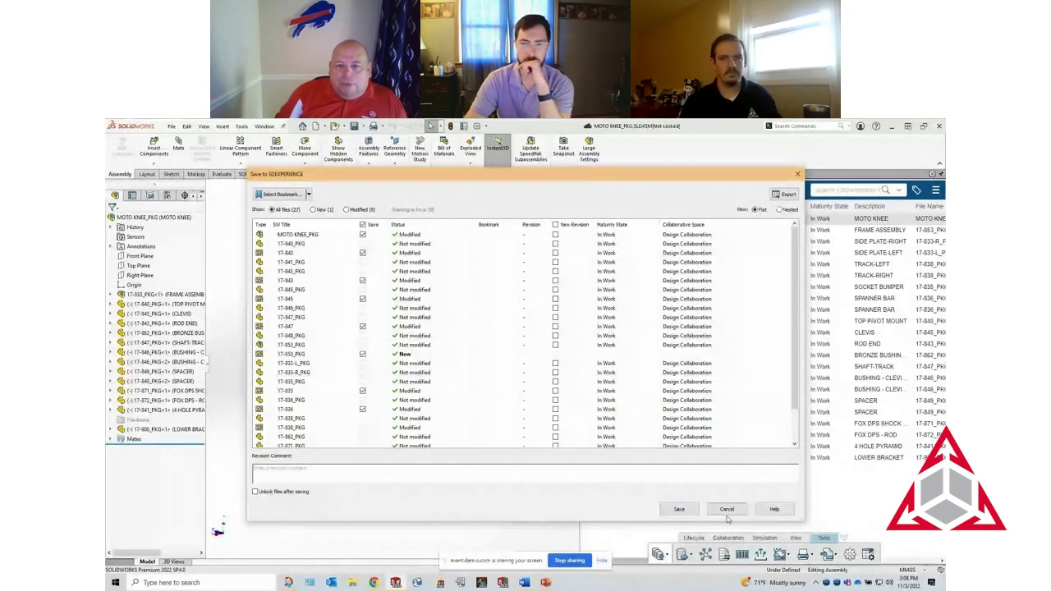
scroll(447, 336, "down", 1)
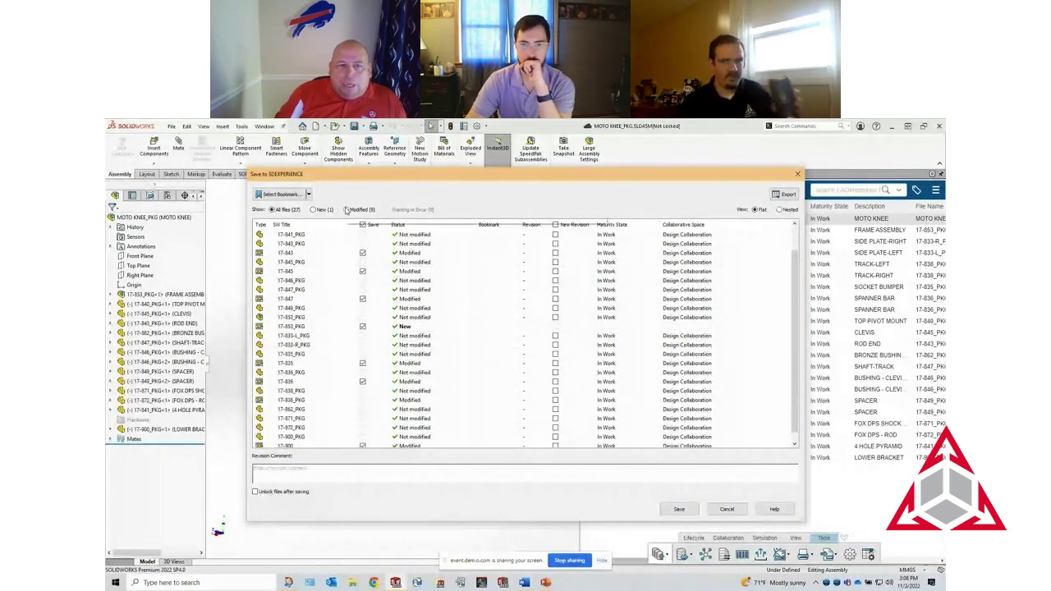
left_click(345, 210)
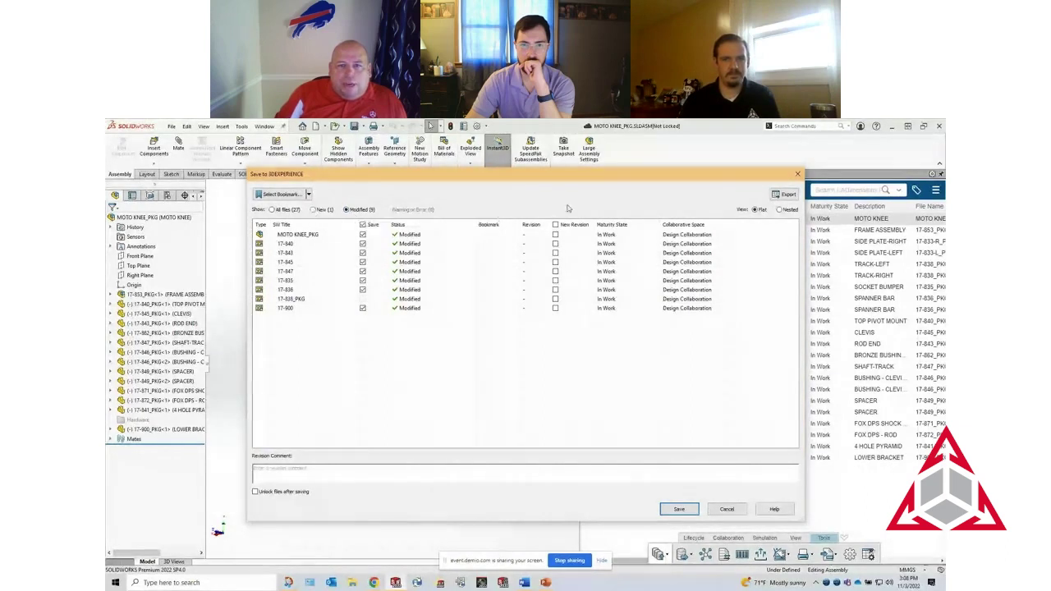
left_click(679, 509)
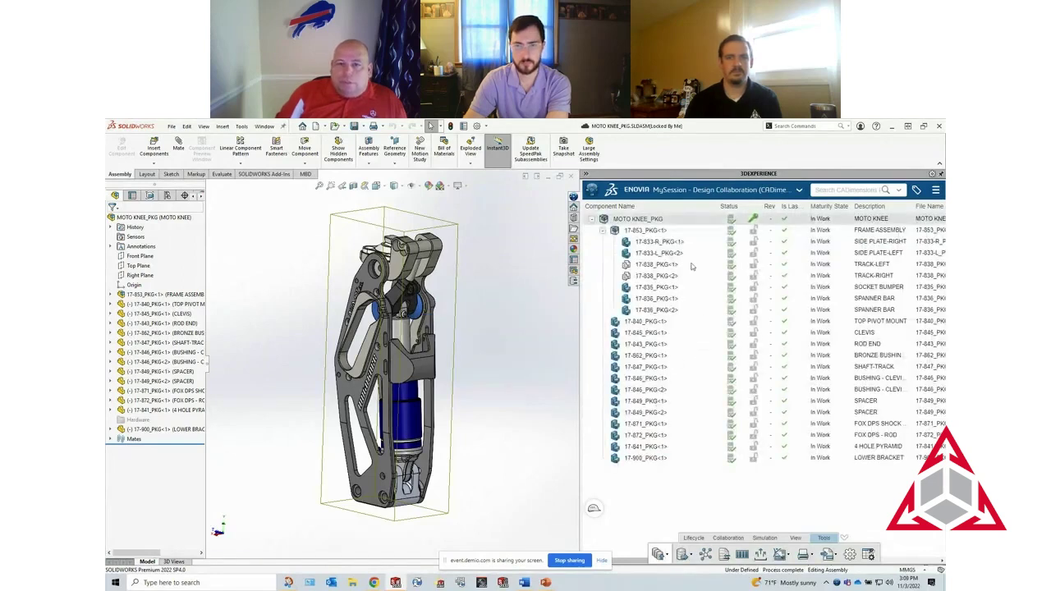
Unlock the MOTO KNEE_PKG assembly
right_click(651, 218)
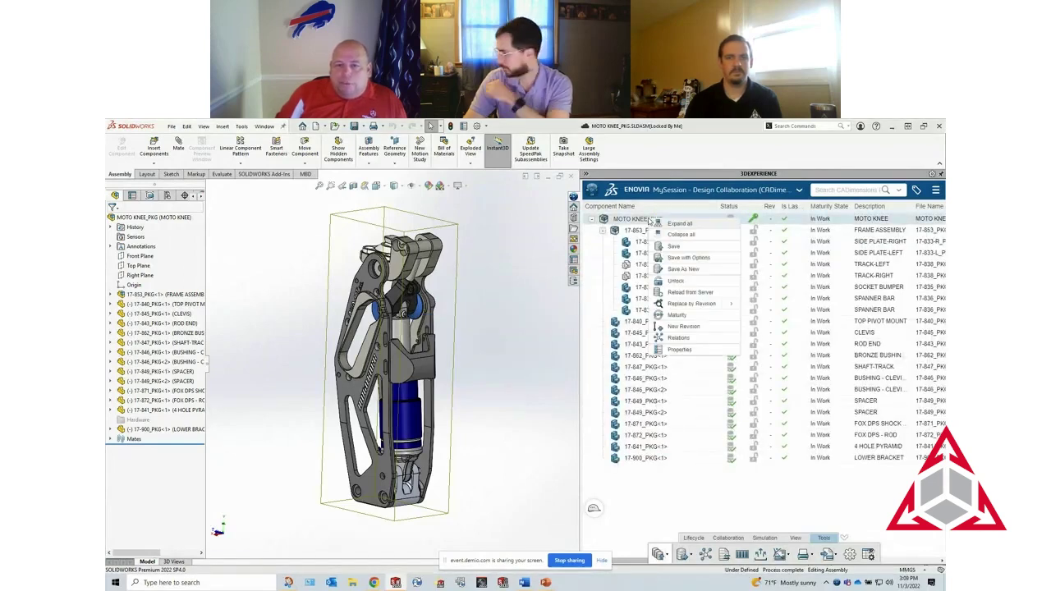
left_click(702, 282)
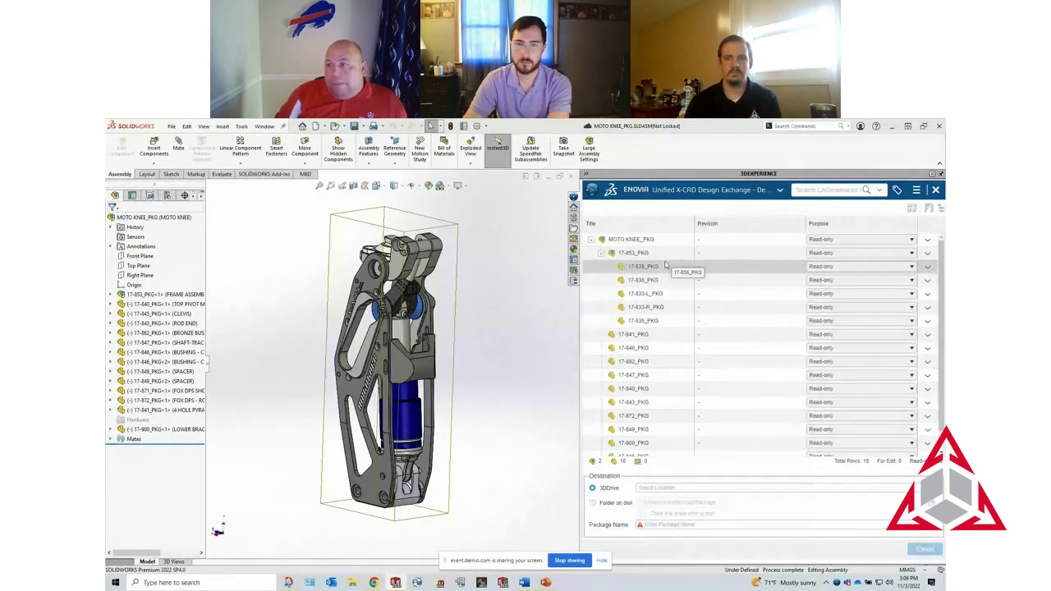
Set the export purpose of subassembly 17-853_PKG and its parts 17-838_PKG and 17-836_PKG to For Edit
left_click(862, 253)
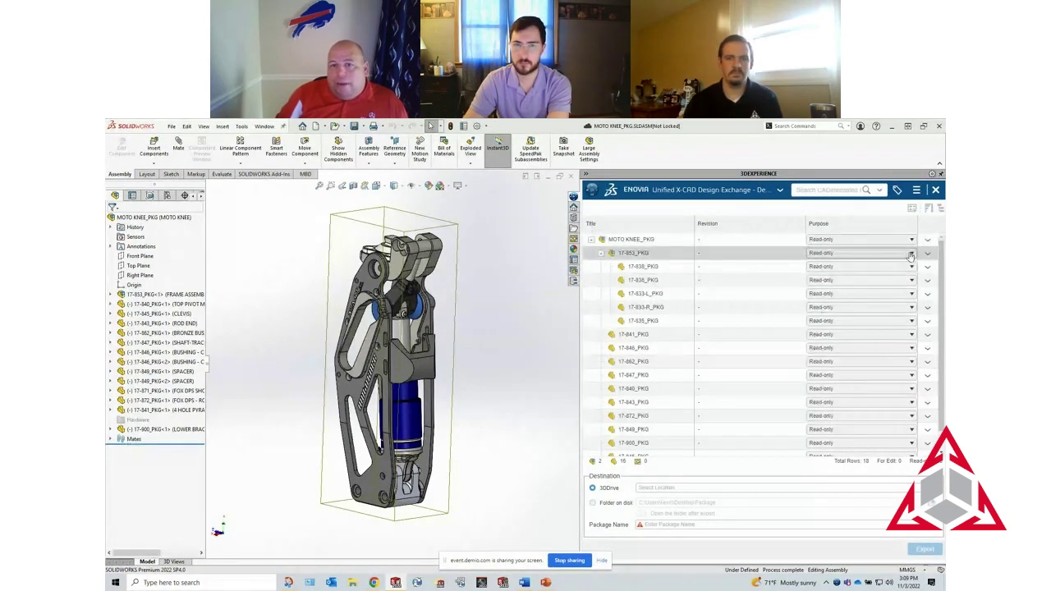
left_click(857, 253)
left_click(836, 274)
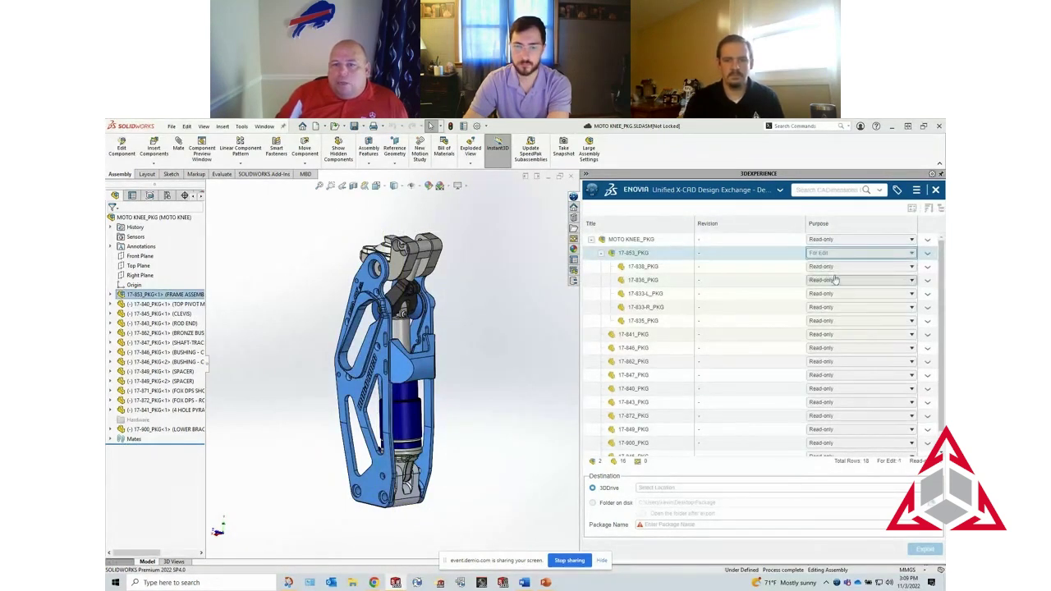
left_click(846, 266)
left_click(845, 266)
left_click(843, 287)
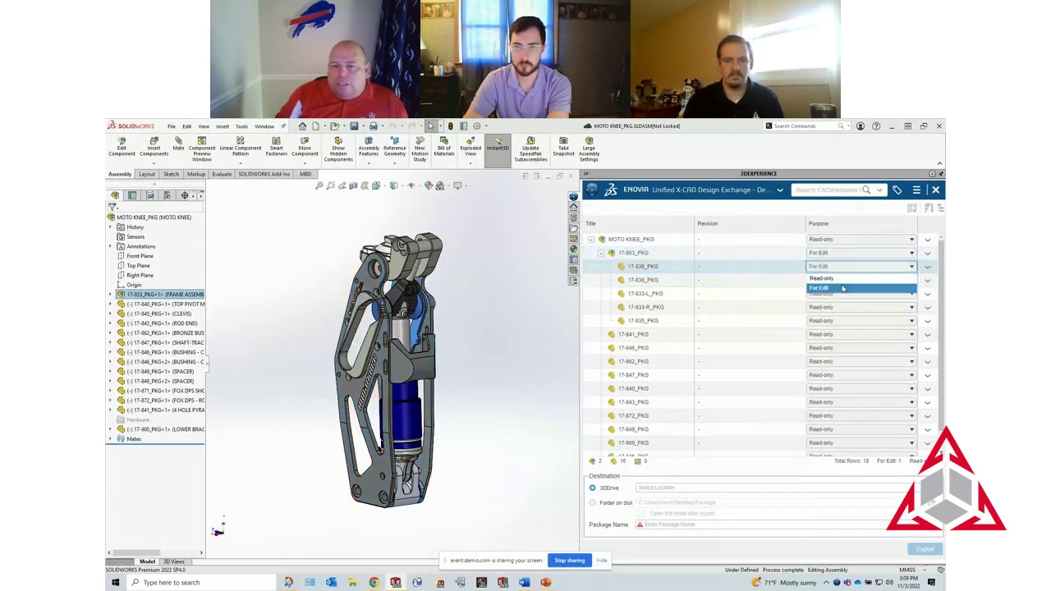
left_click(890, 280)
left_click(891, 281)
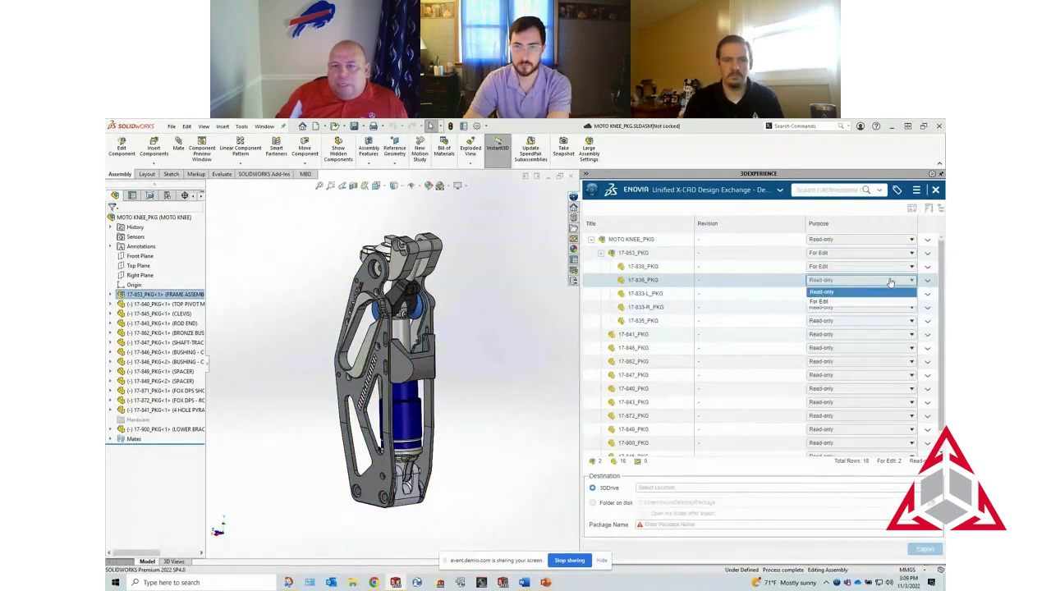
left_click(829, 302)
Set the export purpose of parts 17-833-L_PKG, 17-833-R_PKG and 17-835_PKG to For Edit
left_click(899, 294)
left_click(899, 295)
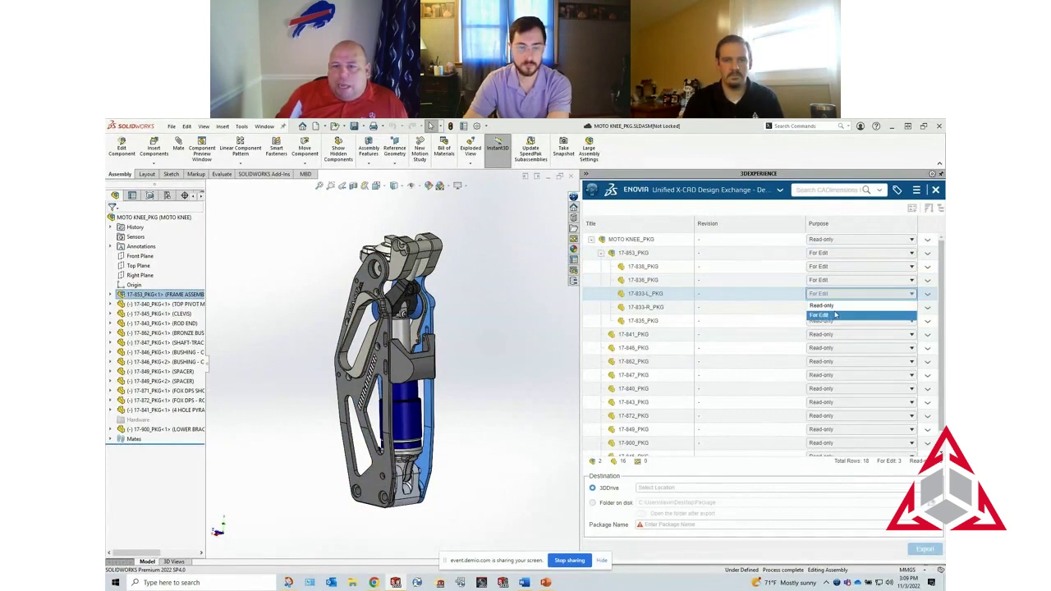
left_click(854, 314)
left_click(885, 309)
left_click(885, 308)
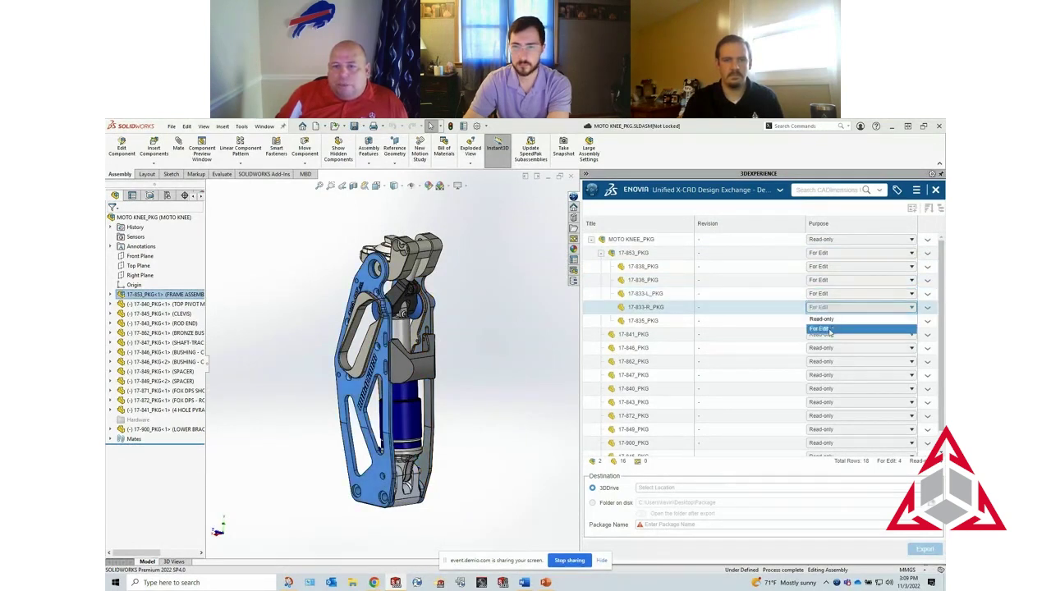
left_click(836, 329)
left_click(875, 321)
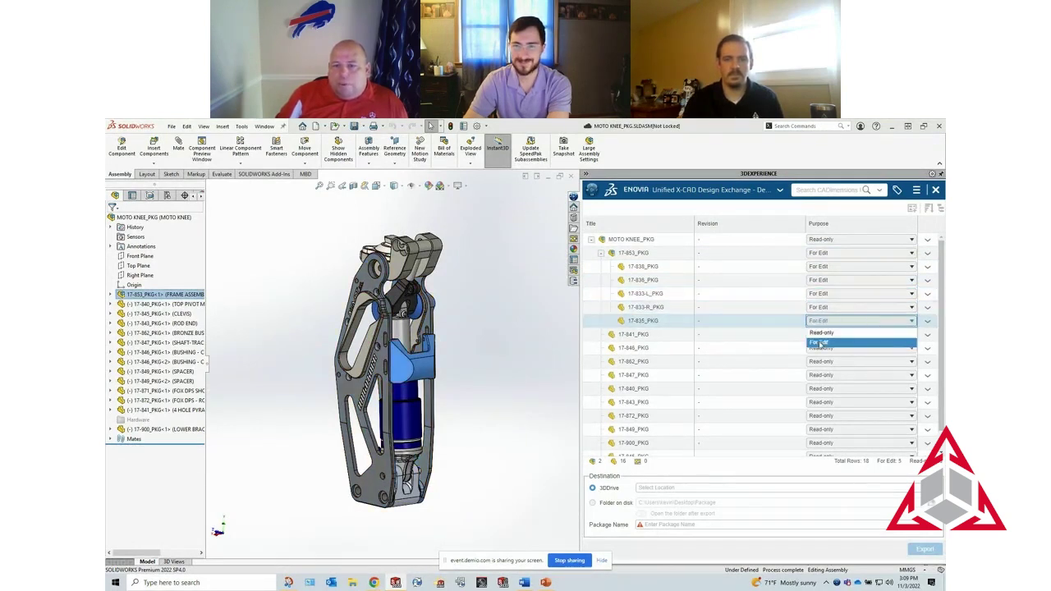
left_click(831, 343)
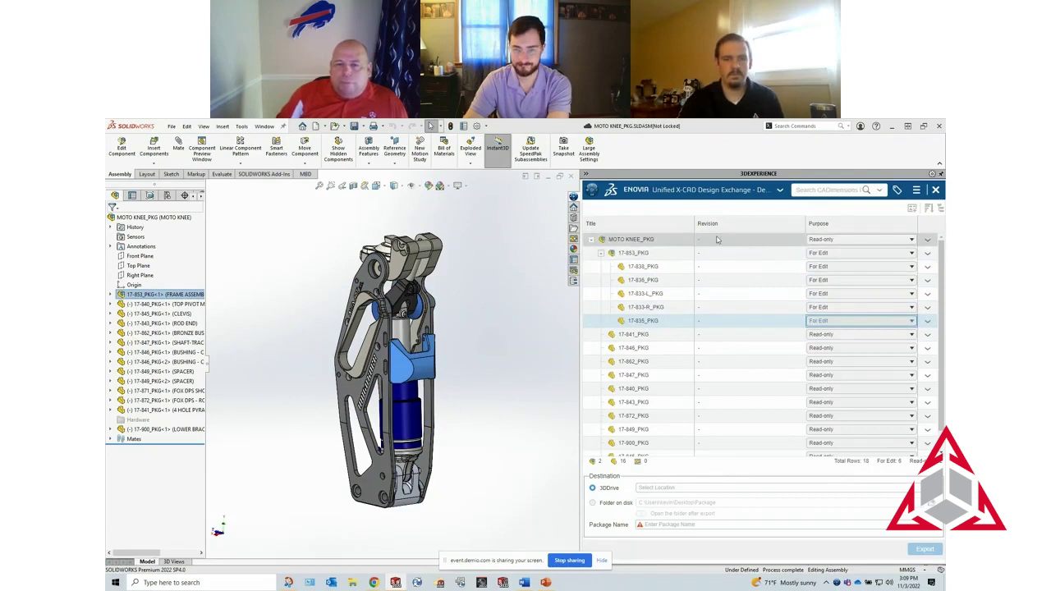
Add the related drawings of 17-853_PKG and its five component parts to the export list
left_click(643, 253)
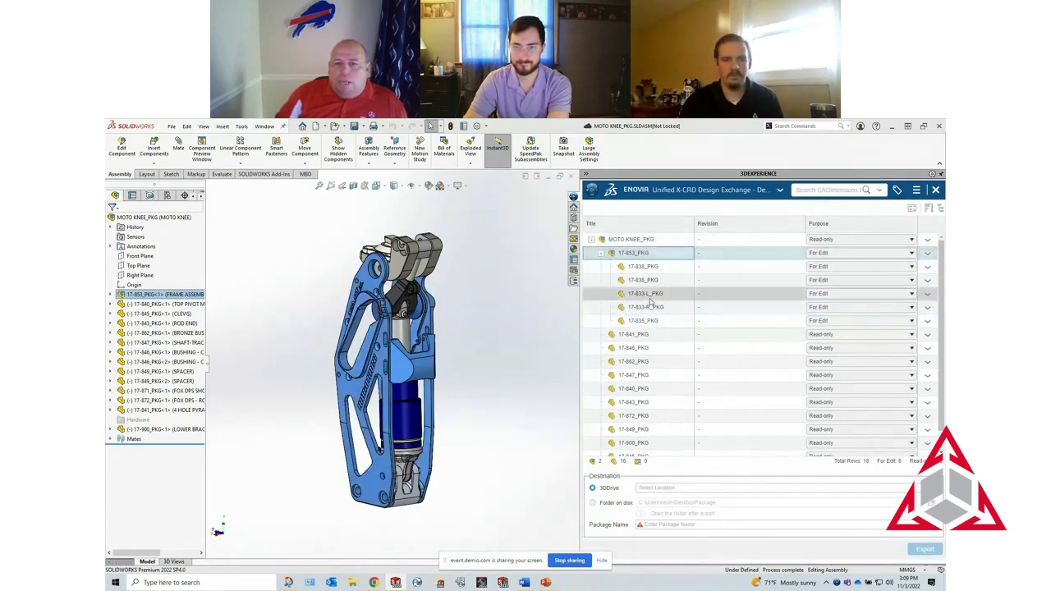
left_click(649, 321, "shift")
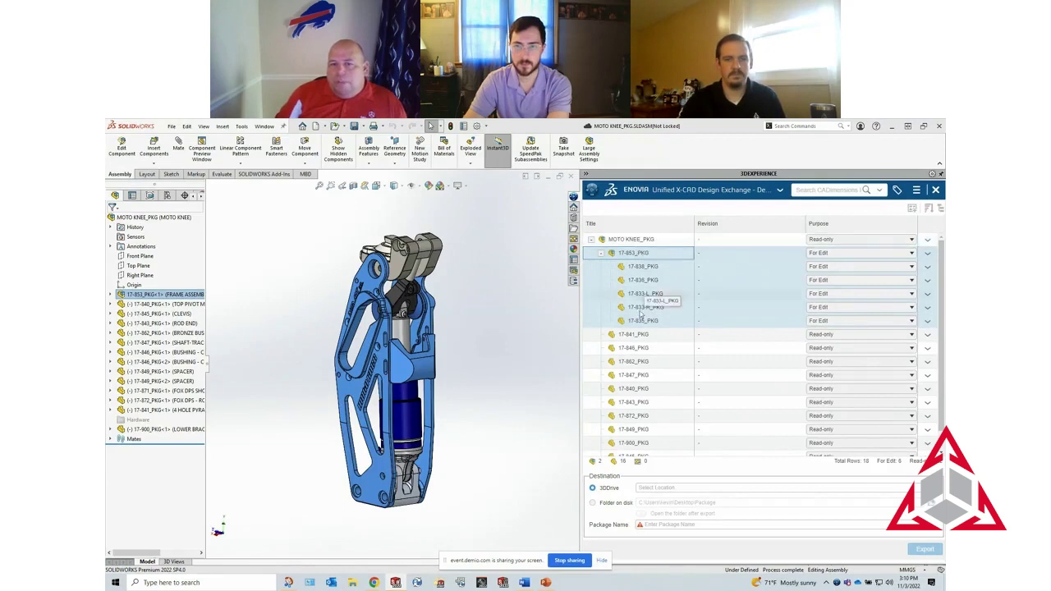
left_click(912, 209)
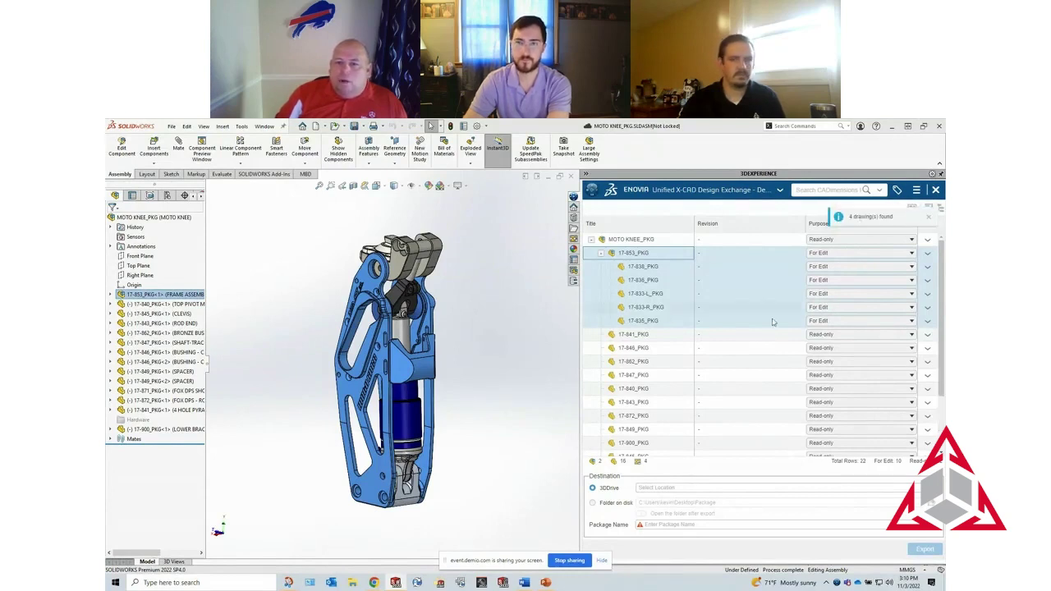
Switch the purpose of the 17-853_PKG drawing to Read-only and set it back to For Edit
scroll(751, 349, "down", 2)
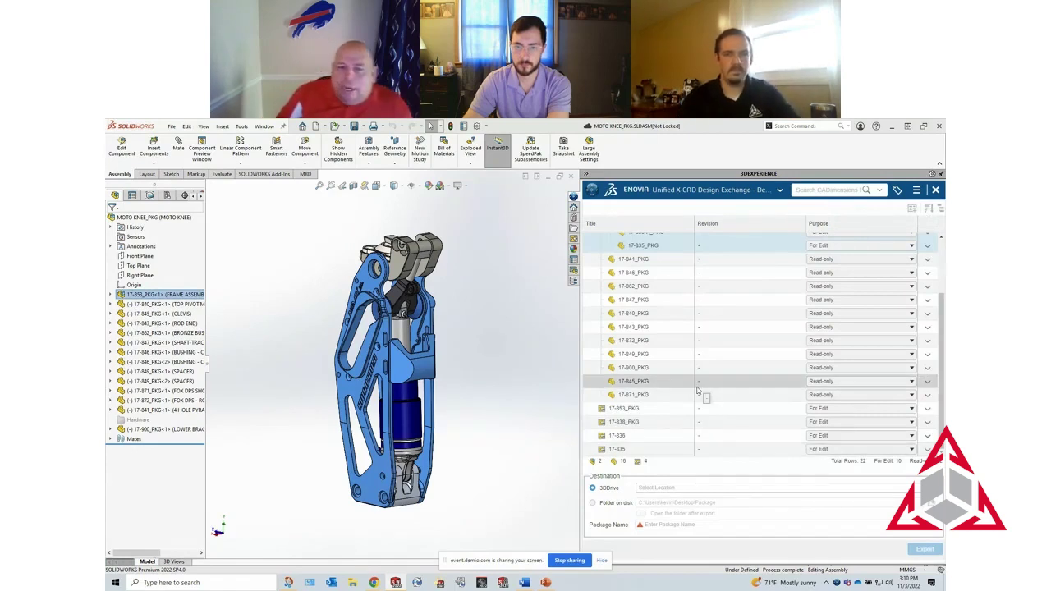
left_click(863, 411)
left_click(854, 424)
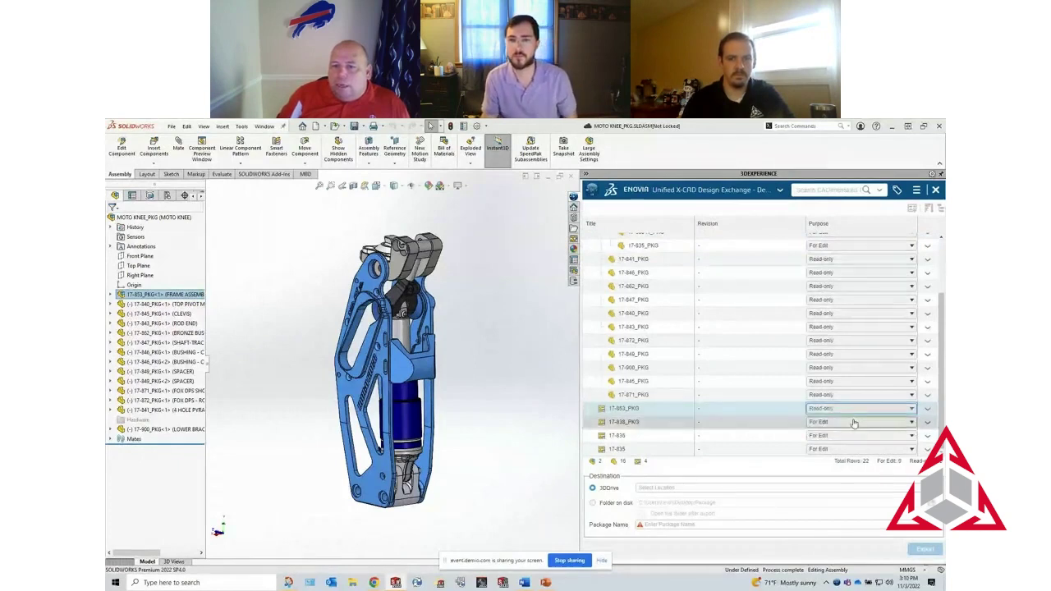
left_click(853, 424)
left_click(854, 424)
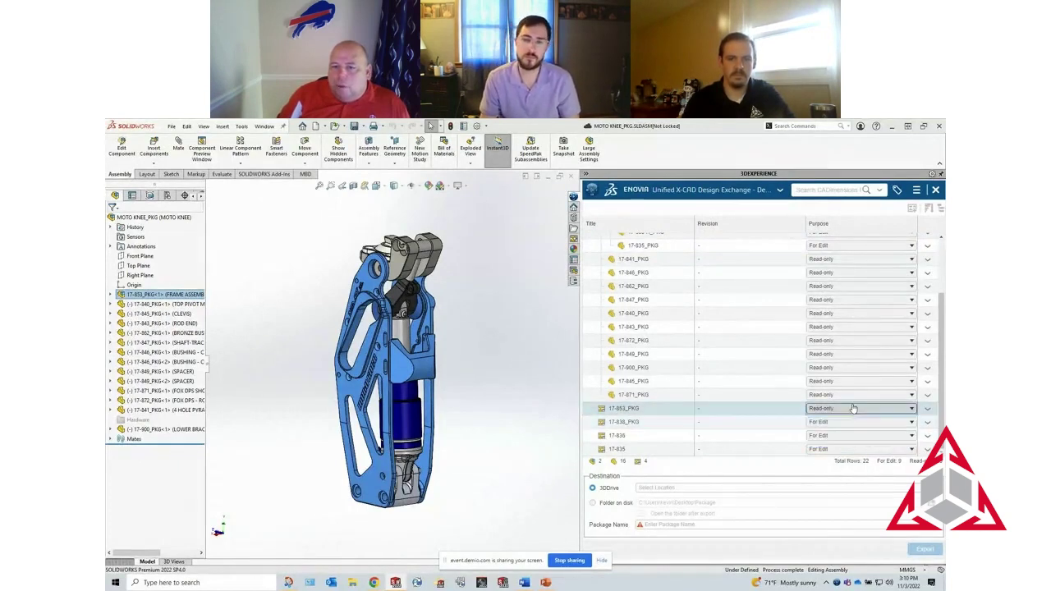
left_click(854, 408)
left_click(827, 436)
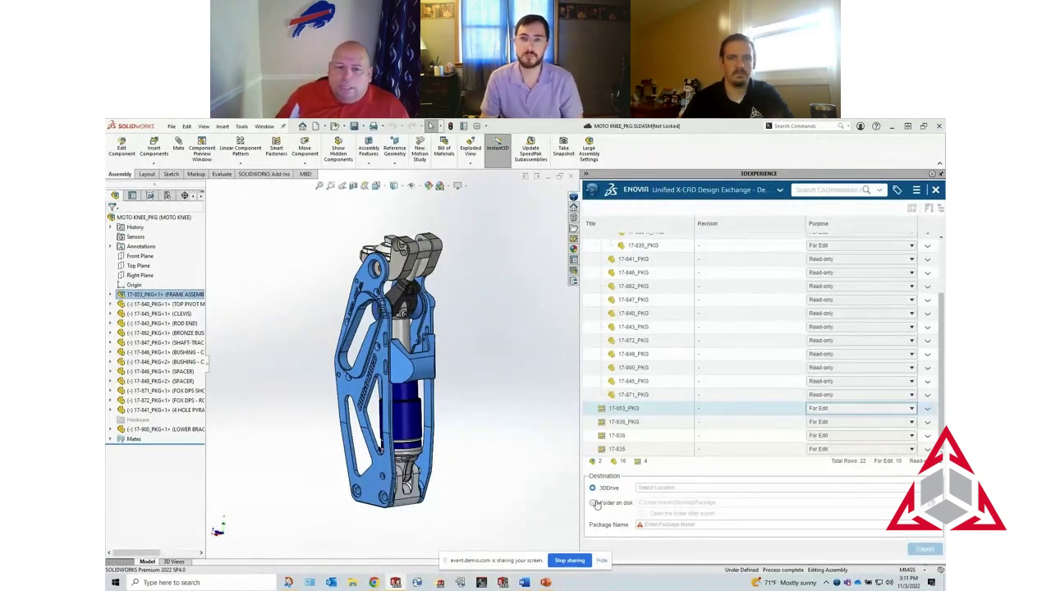
Export the package to the Package folder on disk under the package name PKG_DEMO
left_click(593, 504)
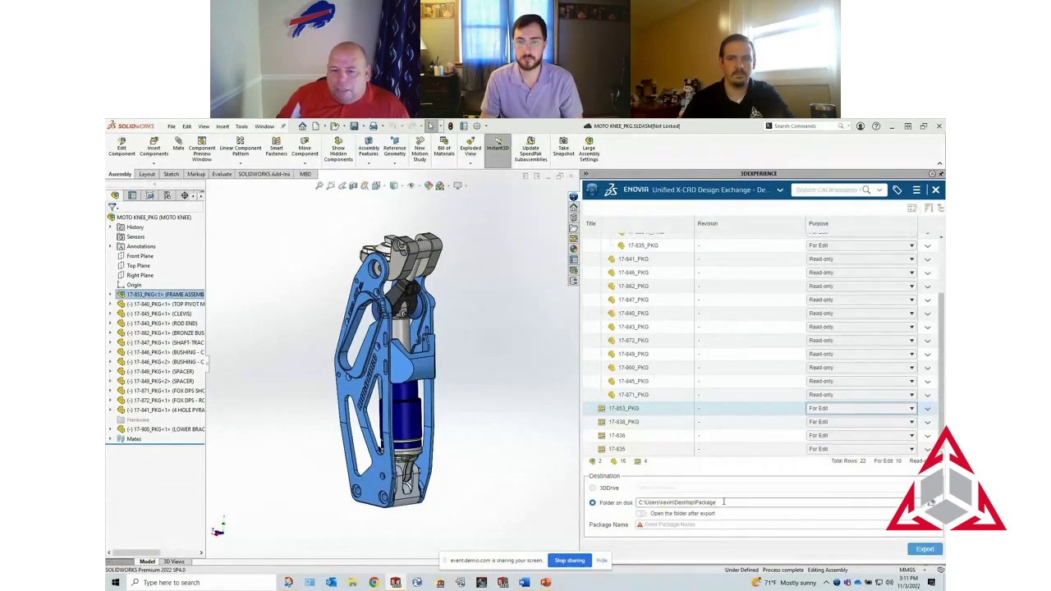
left_click(660, 524)
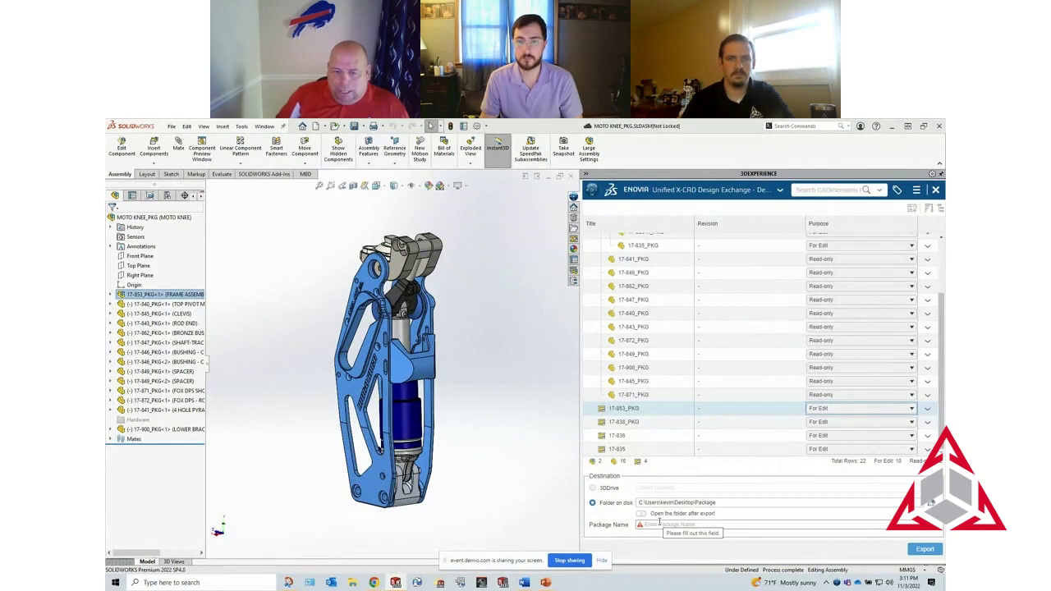
type("P")
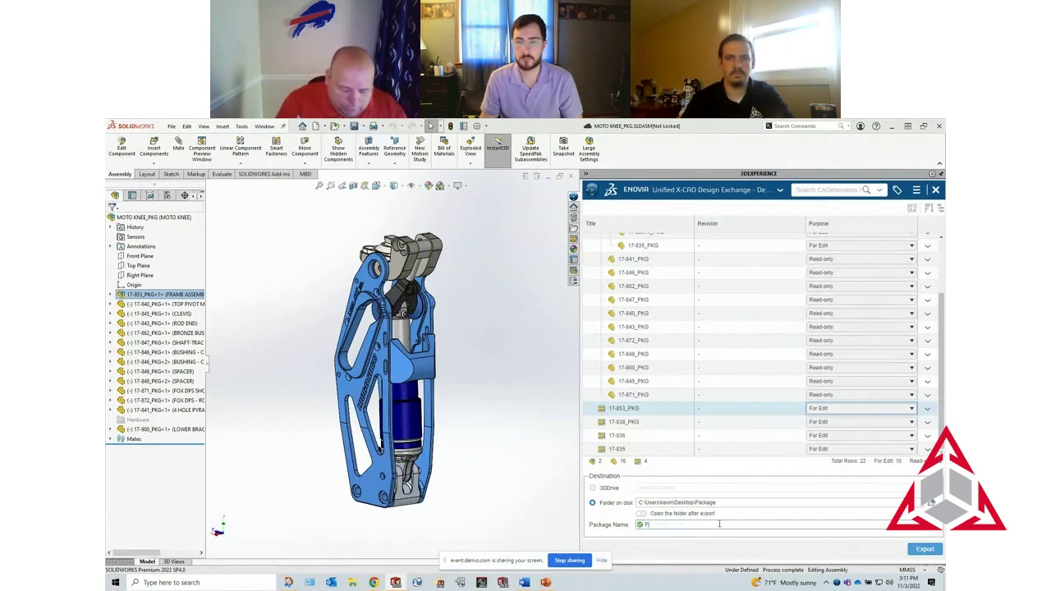
type("KG_")
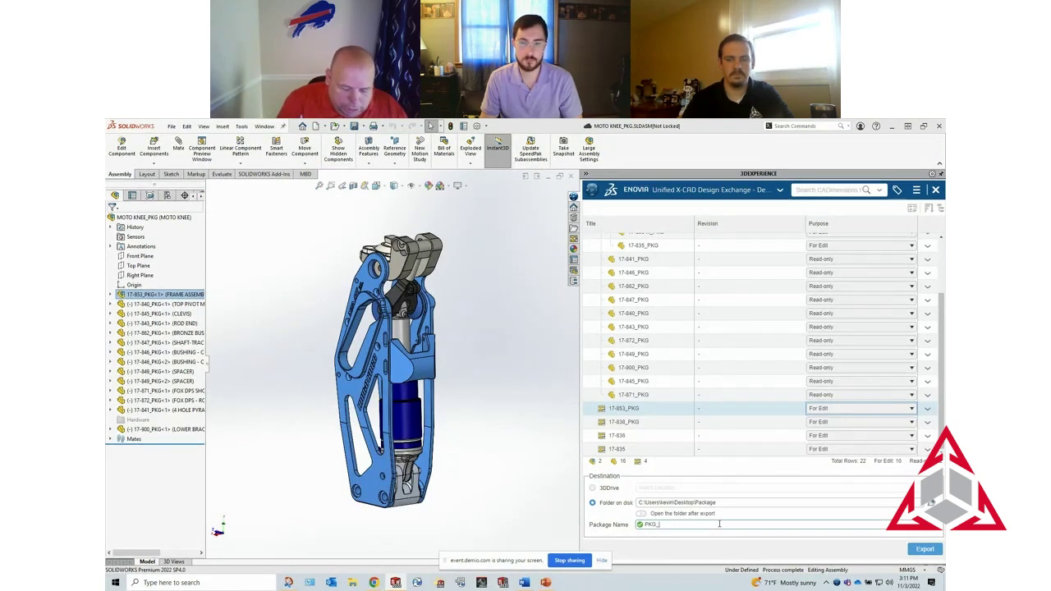
type("DEMO")
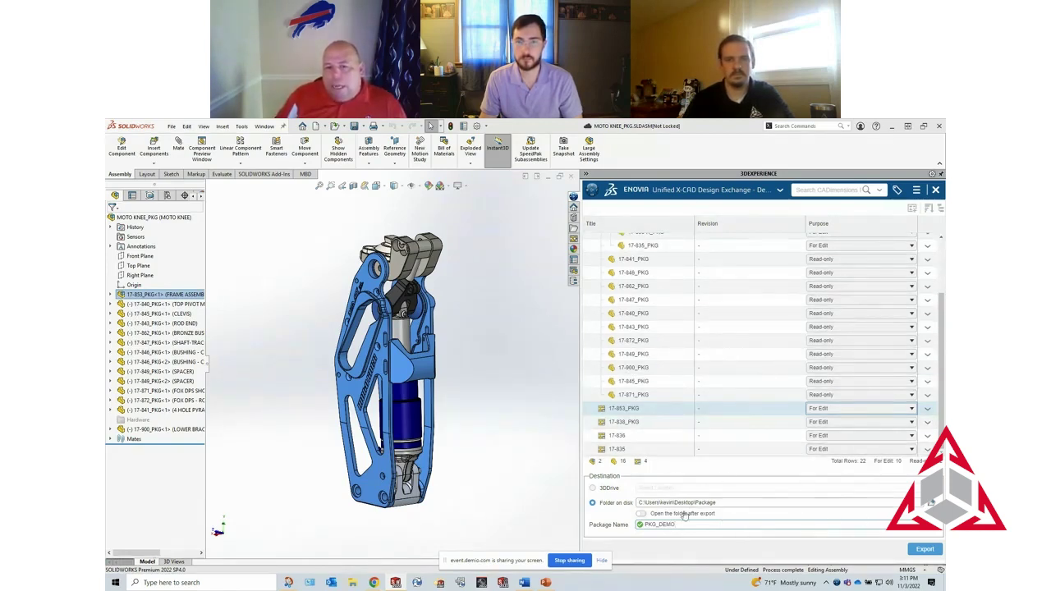
left_click(925, 549)
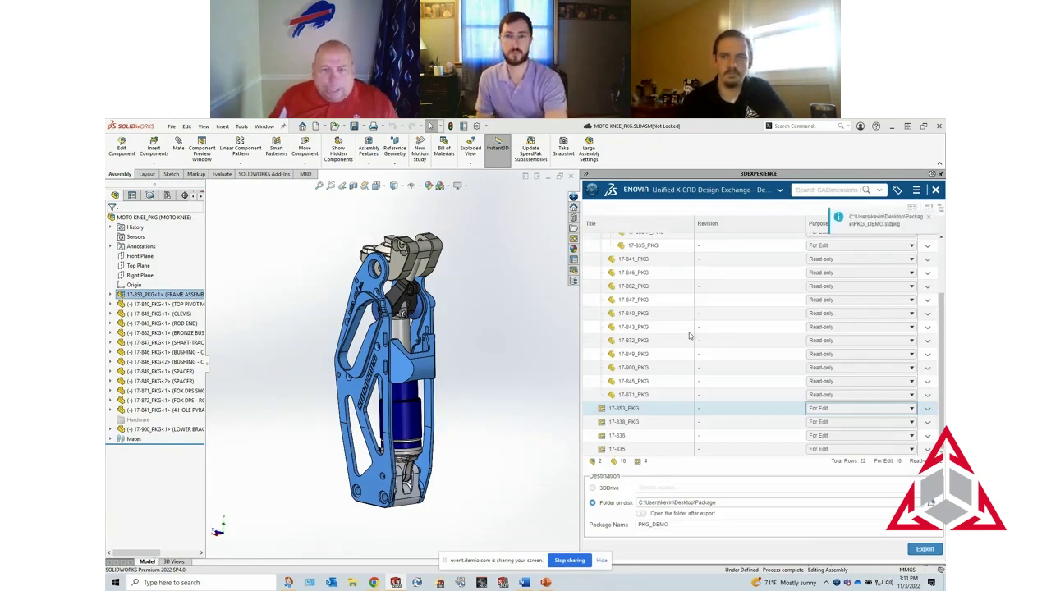
Check the exported package file in the Package folder on the Desktop, and close the file browser
key("super+e")
left_click(403, 307)
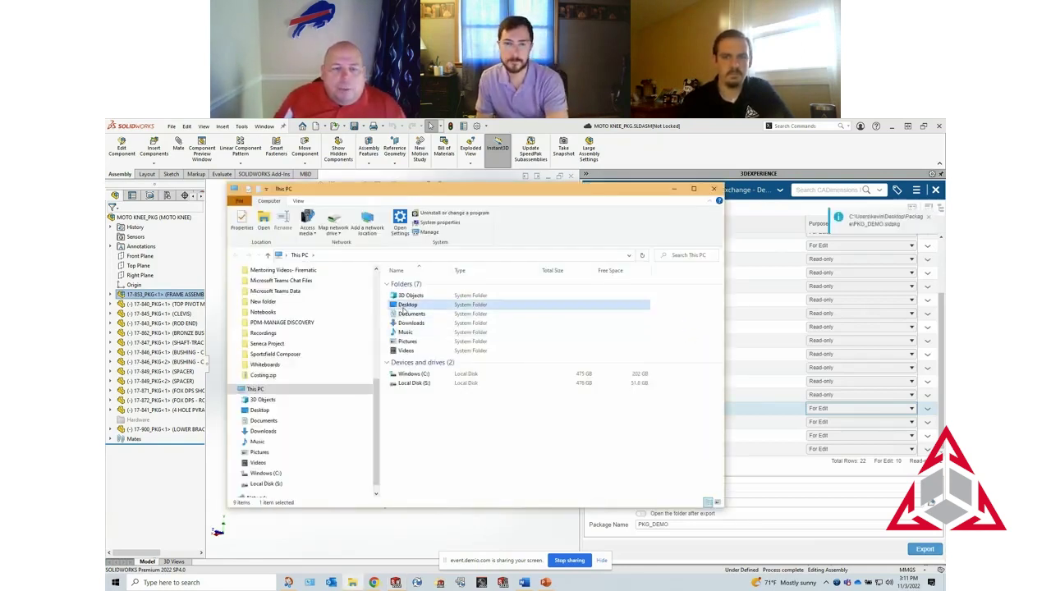
double_click(402, 308)
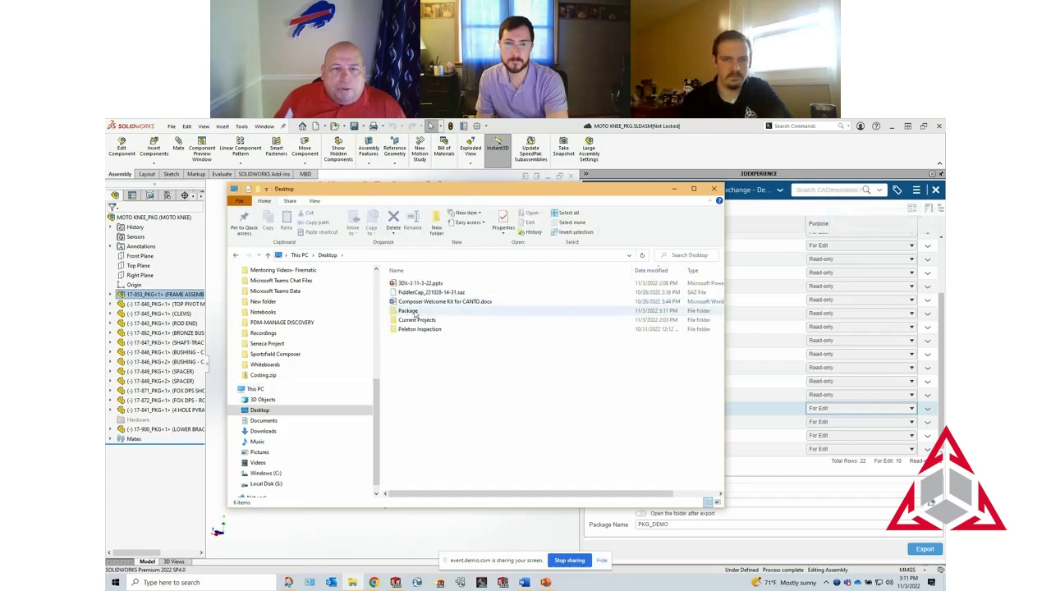
double_click(411, 311)
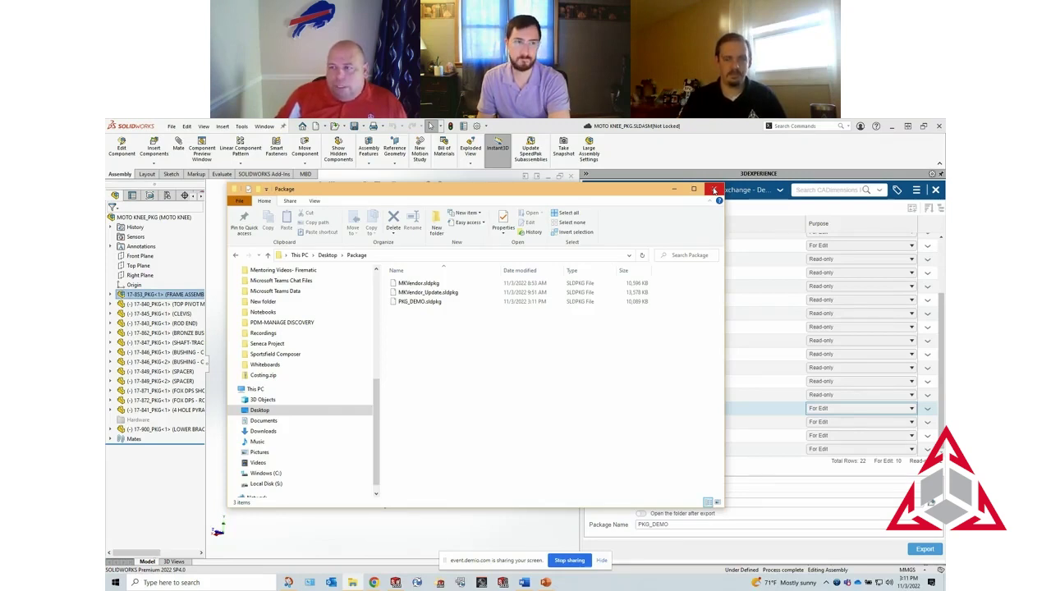
left_click(713, 190)
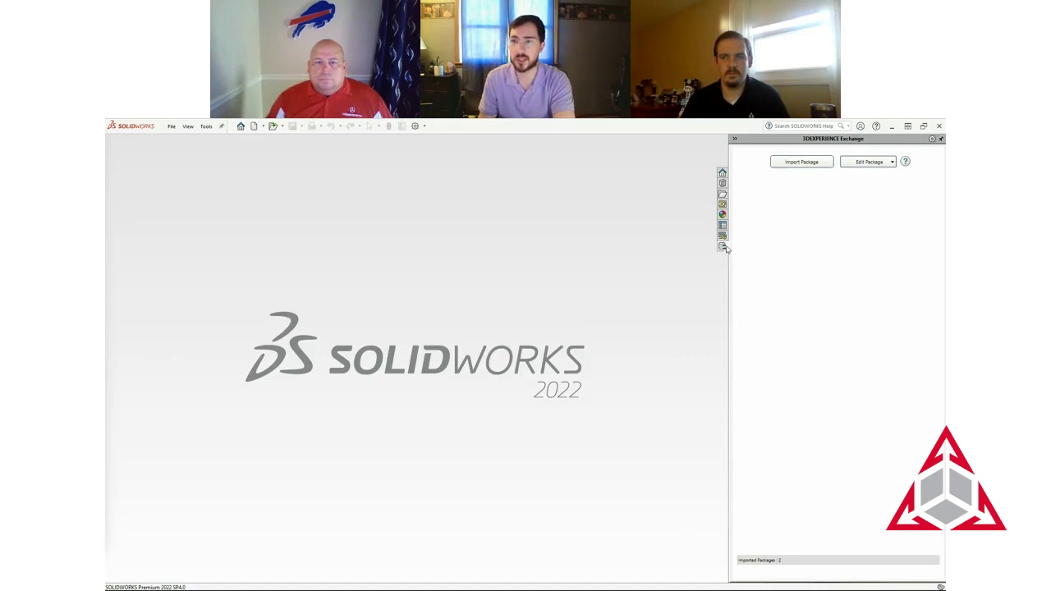
Try to import MKVendor.sldpkg from the Desktop as a 3DEXPERIENCE Exchange package named MKVendor
left_click(799, 164)
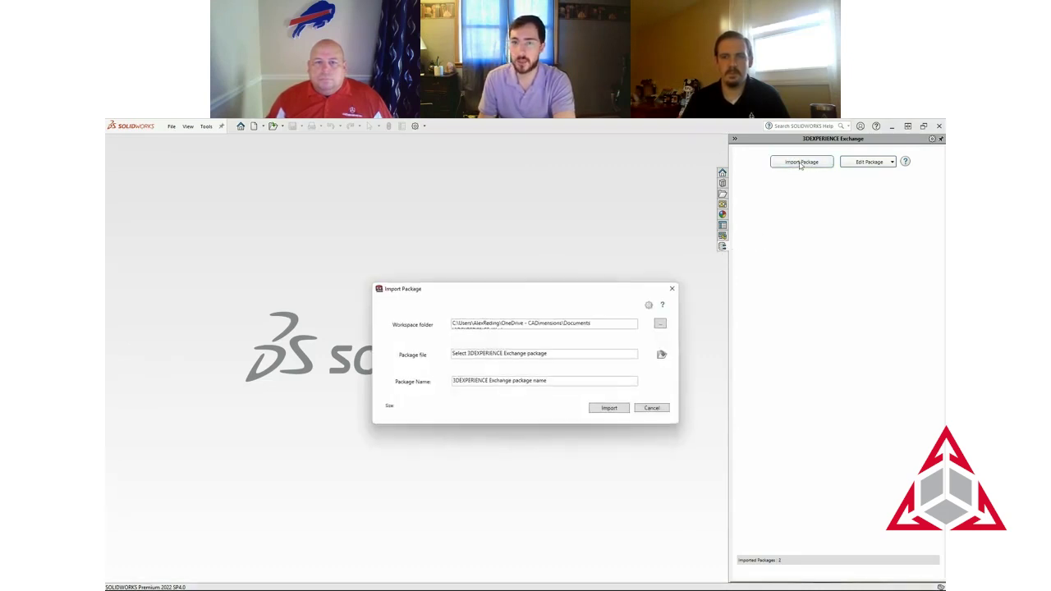
left_click(661, 355)
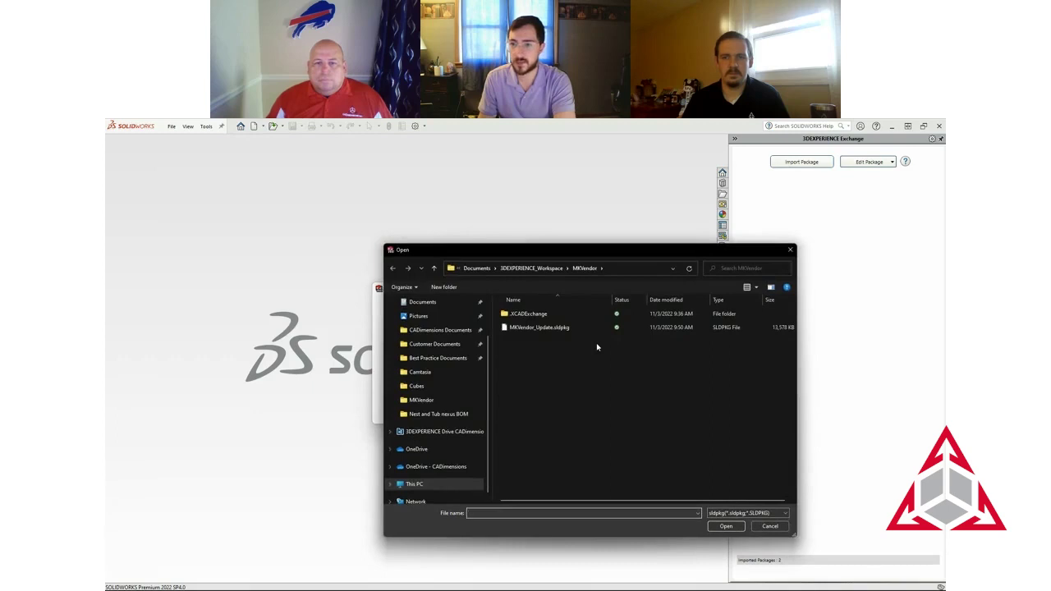
scroll(436, 326, "up", 1)
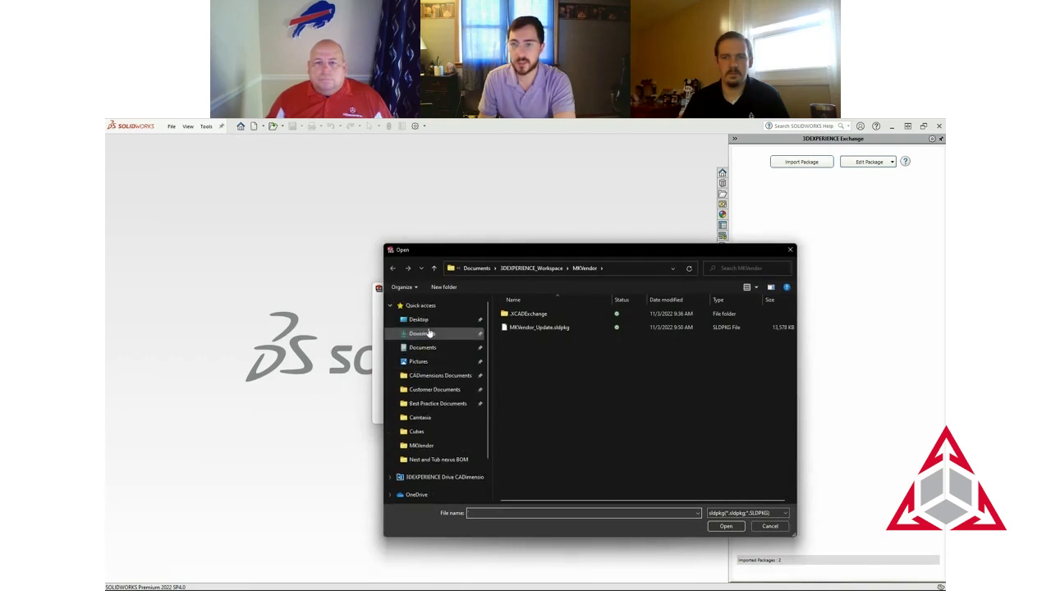
left_click(414, 320)
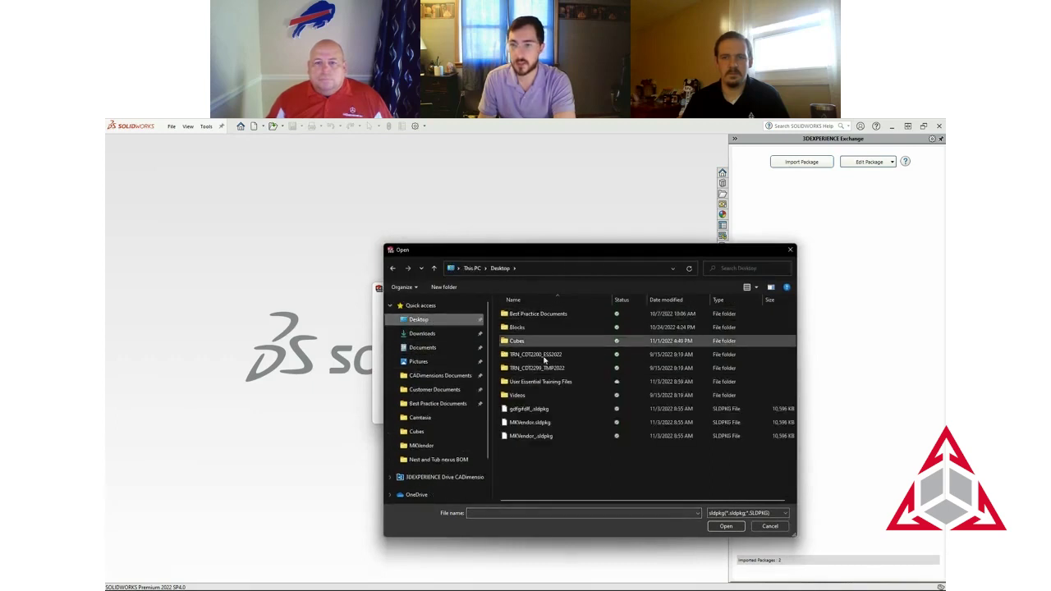
left_click(549, 423)
left_click(739, 530)
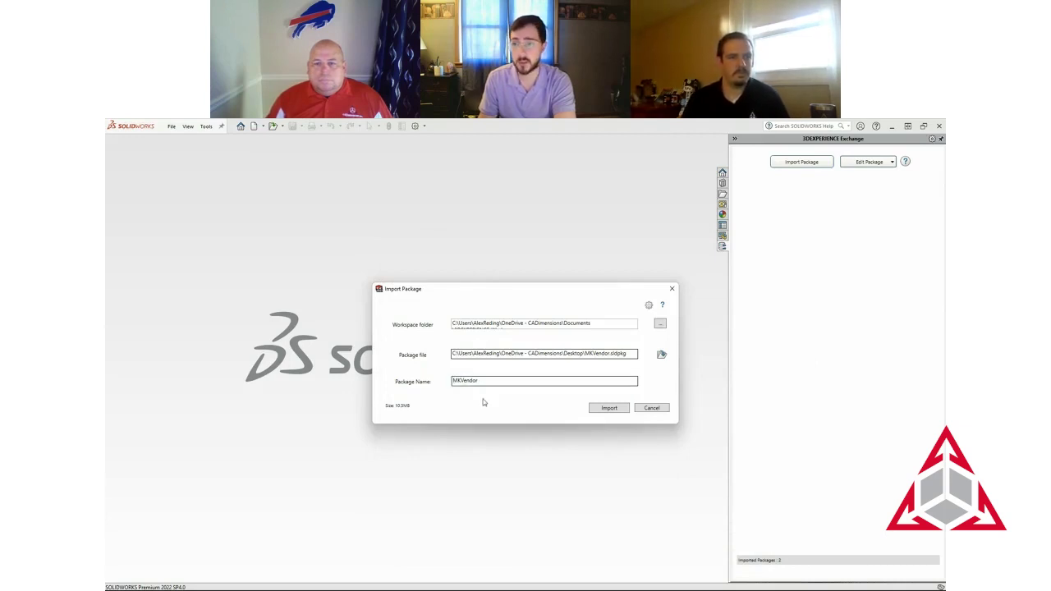
left_click(612, 410)
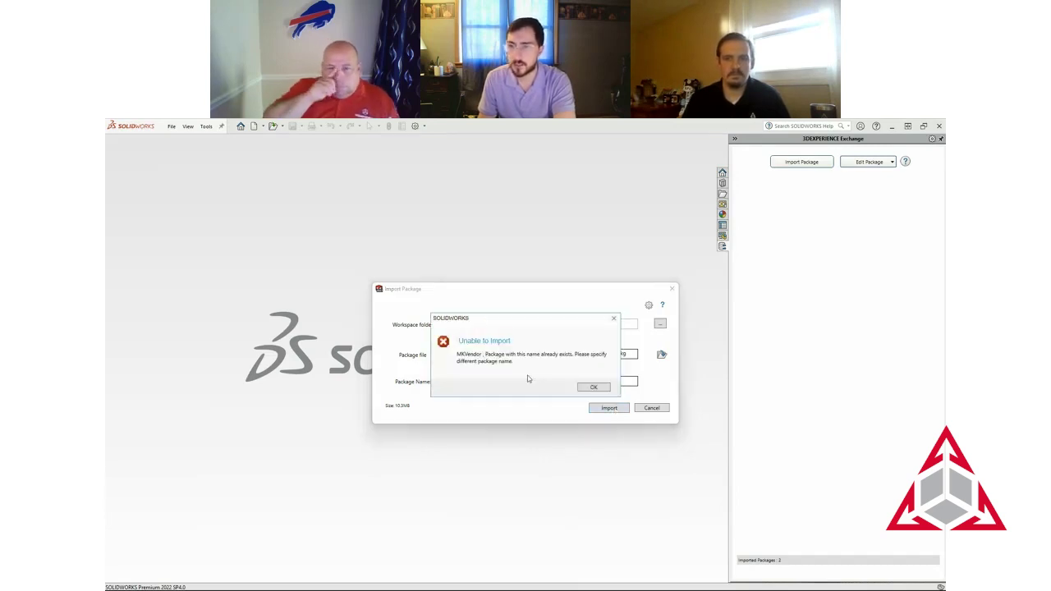
left_click(593, 387)
left_click(651, 408)
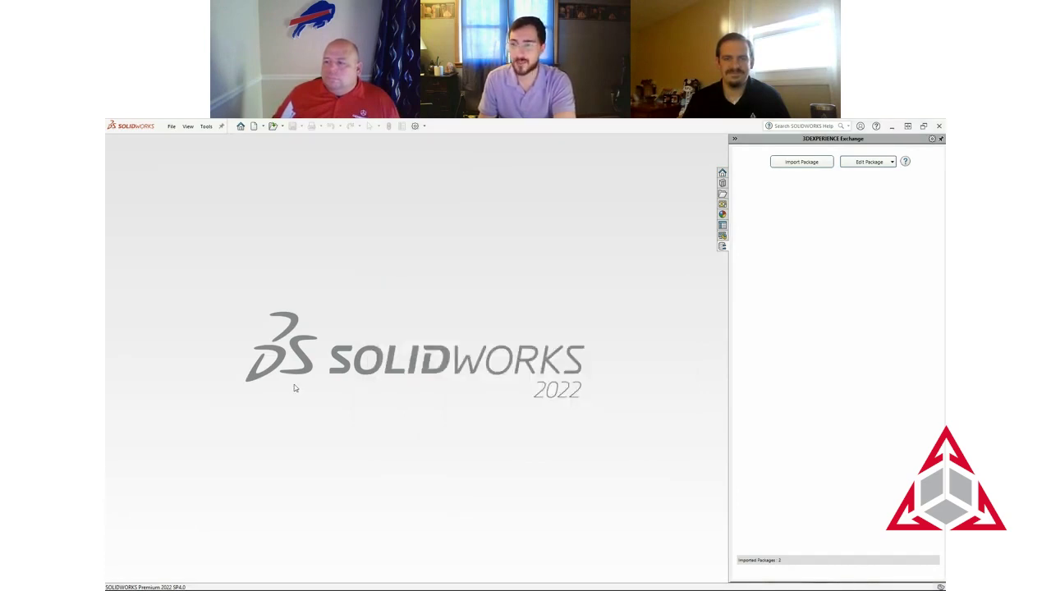
Open the already imported MKVendor package for editing and open its assembly 17-853_PKG.SLDASM
left_click(869, 162)
left_click(863, 184)
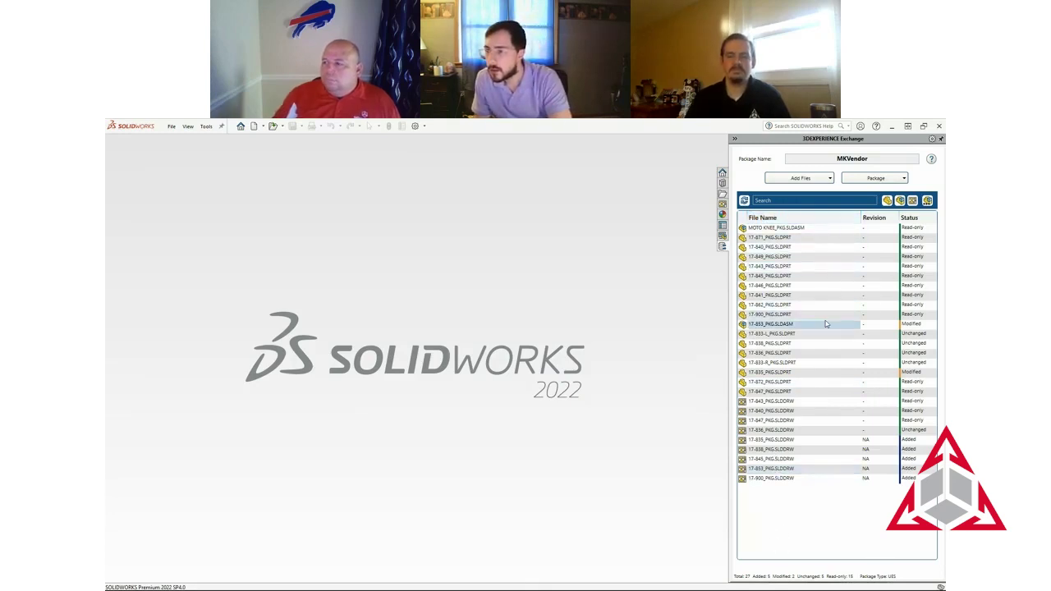
mouse_move(807, 327)
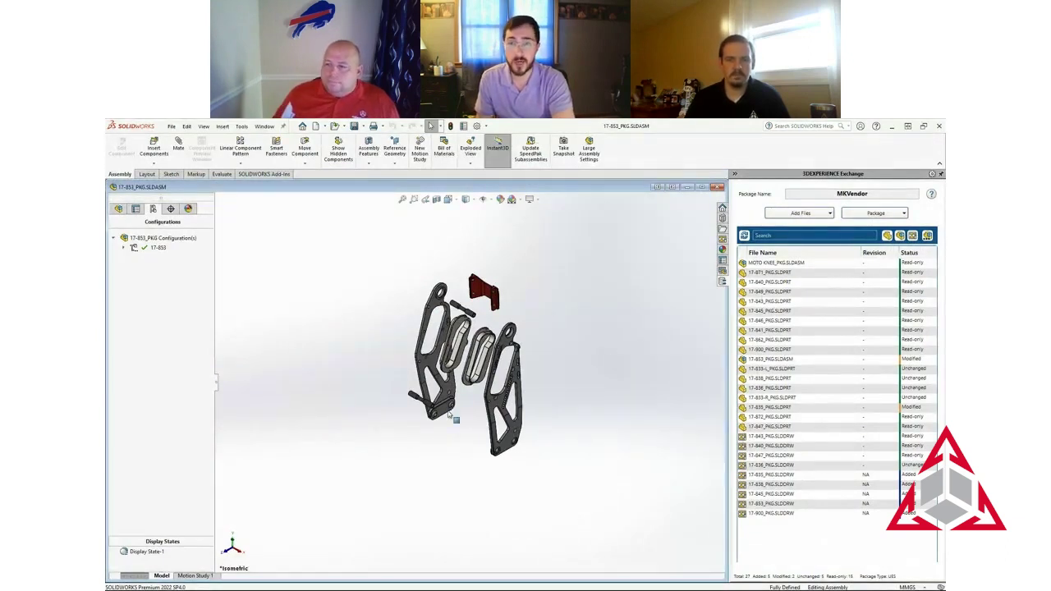
scroll(451, 425, "down", 3)
scroll(421, 220, "down", 2)
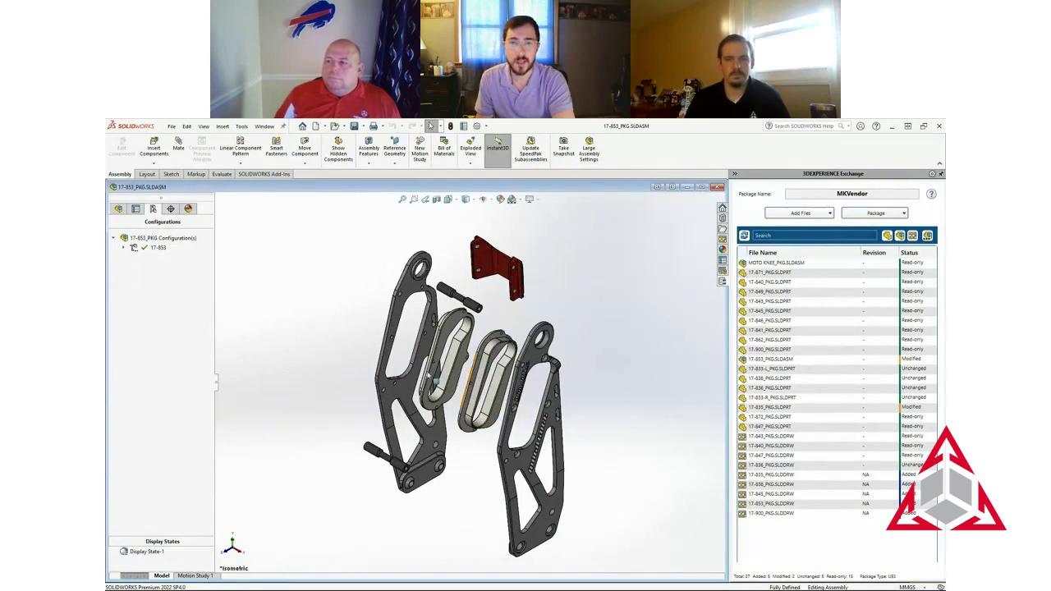
Open the associated drawing of the 17-853_PKG assembly and view the whole sheet
left_click(119, 209)
right_click(133, 231)
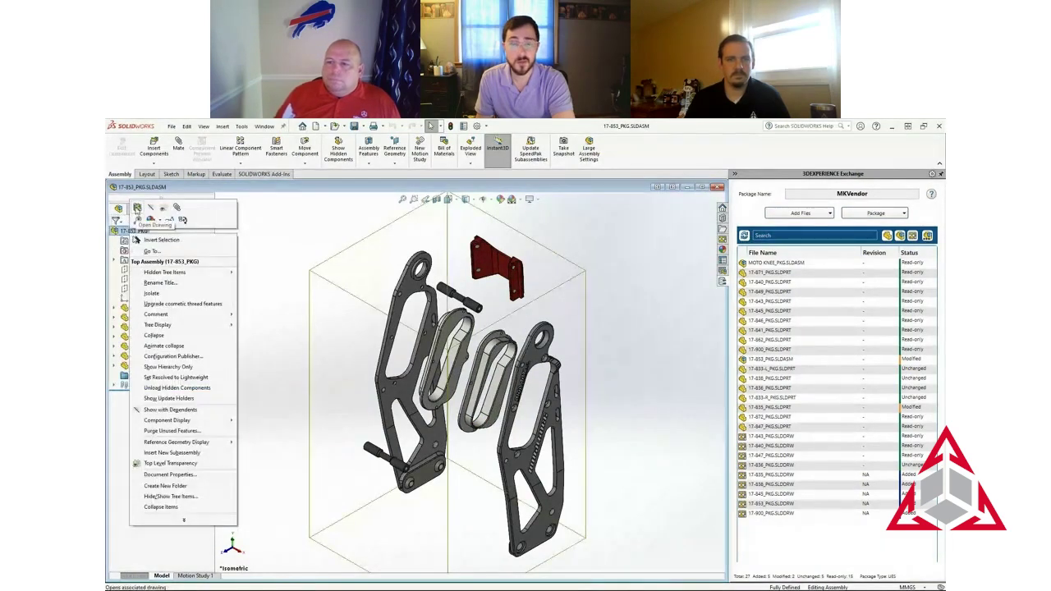
left_click(170, 220)
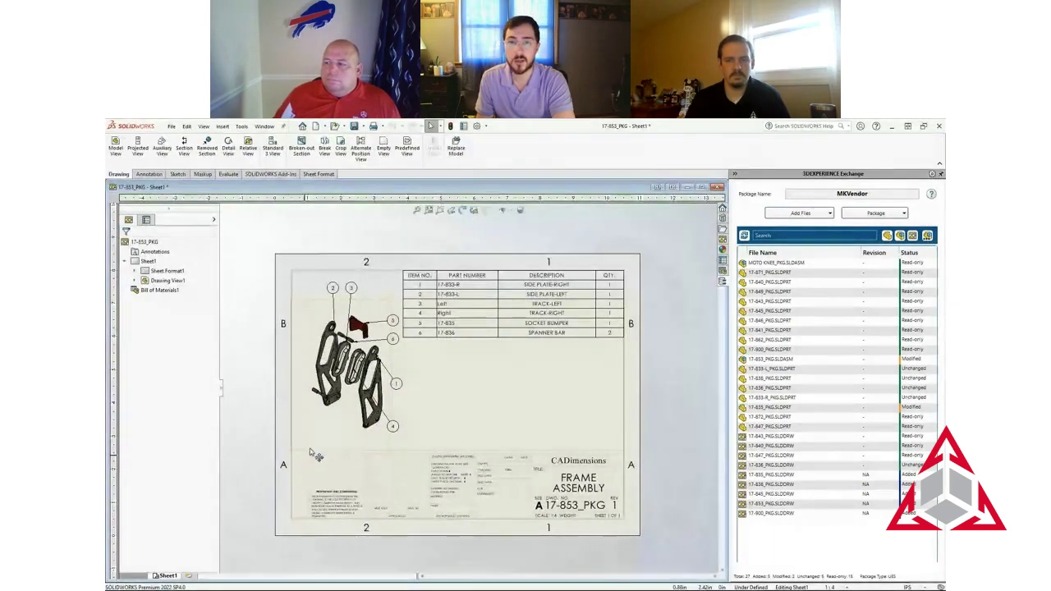
scroll(287, 328, "up", 1)
key("f")
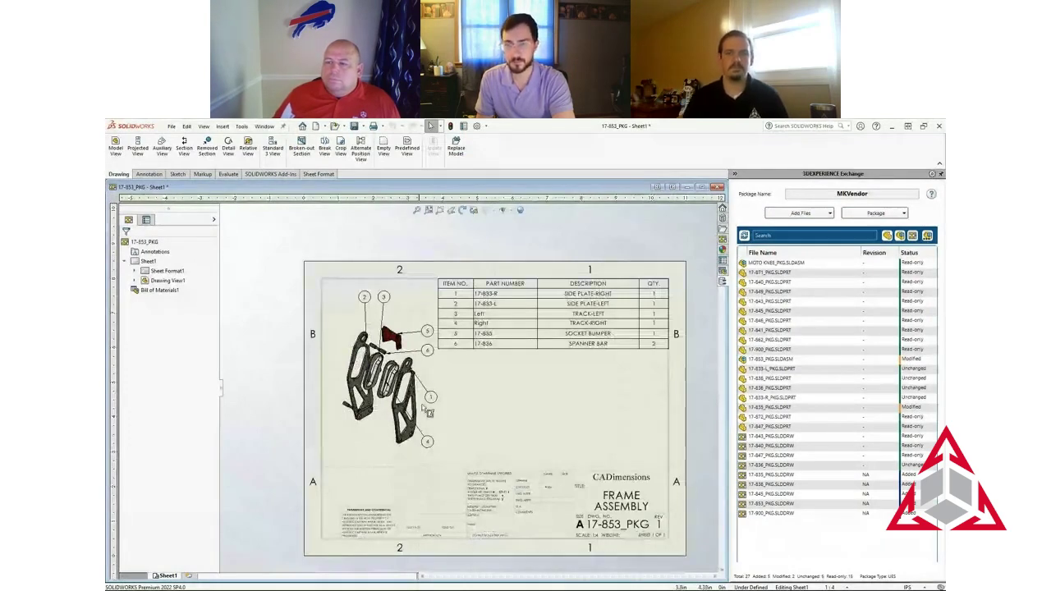
Open part 17-835_PKG.SLDPRT from the package, inspect it from another side and open its associated drawing
left_click(776, 408)
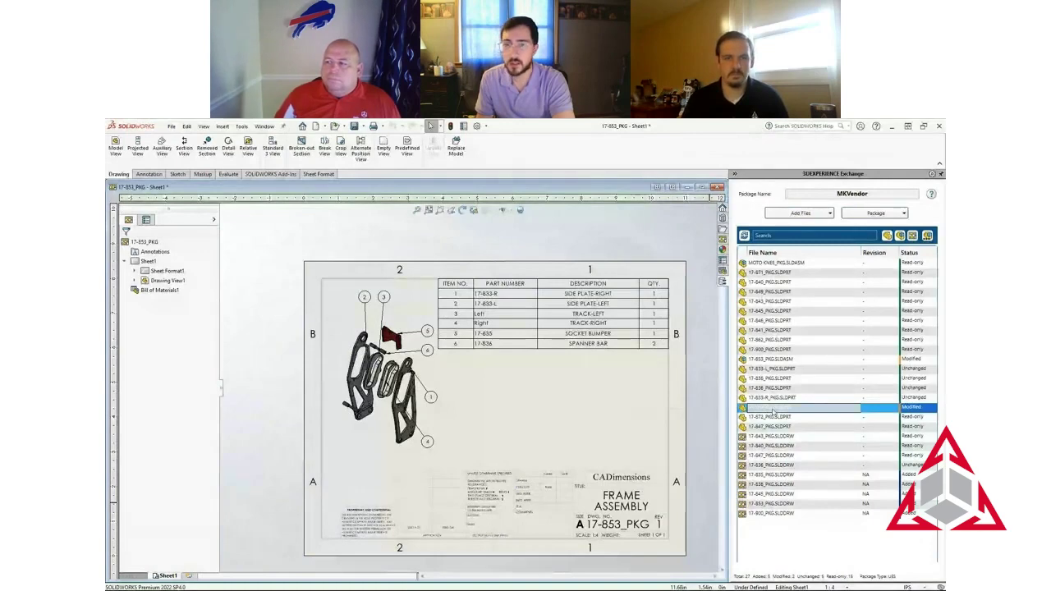
double_click(773, 410)
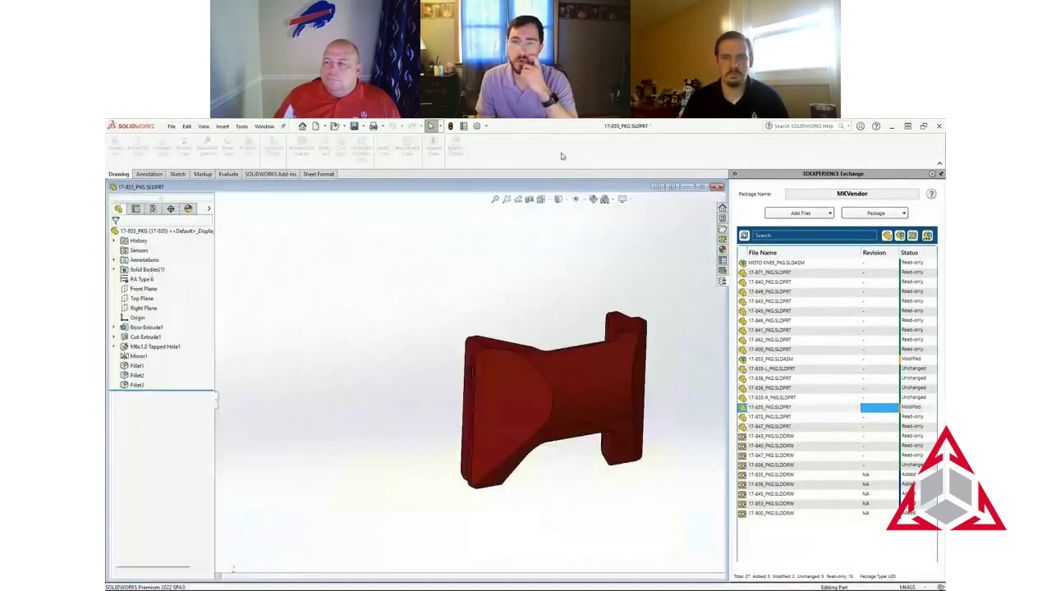
middle_click_drag(304, 375, 623, 444)
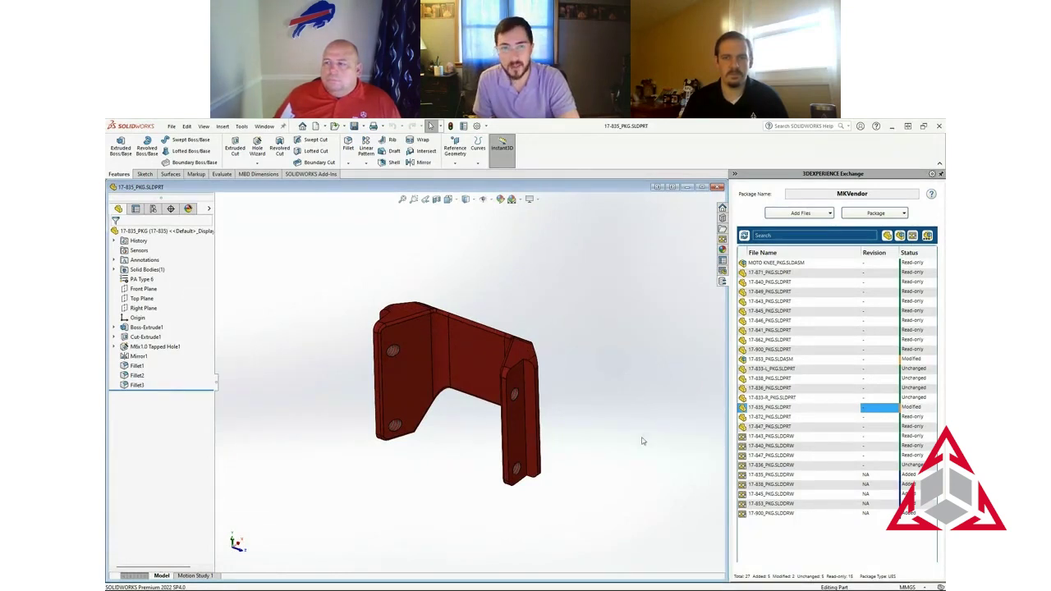
right_click(174, 231)
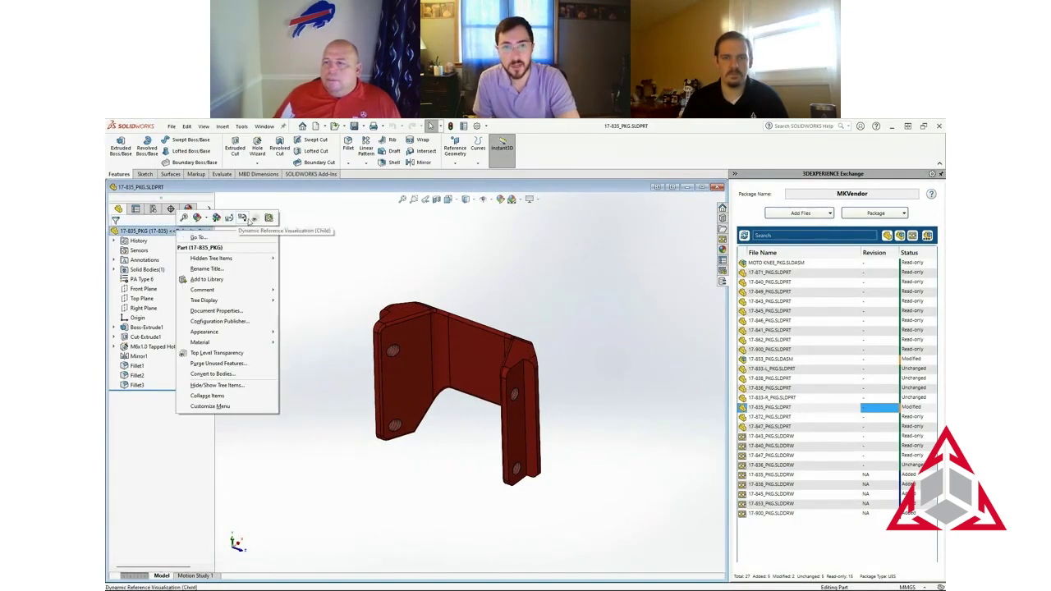
left_click(269, 217)
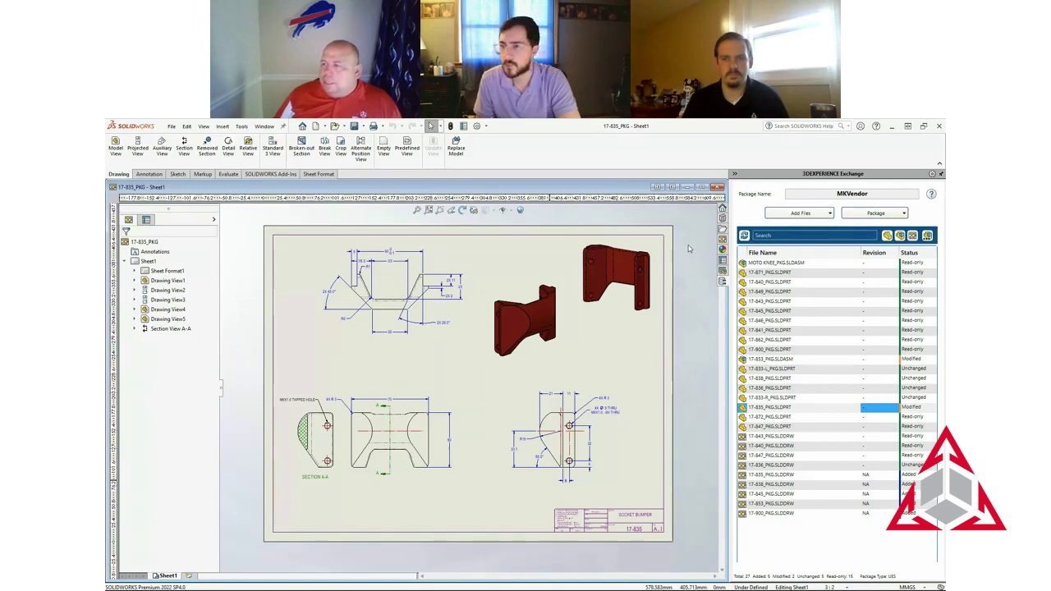
Close the 17-835_PKG drawing and part, as well as the 17-853_PKG drawing and assembly
left_click(716, 188)
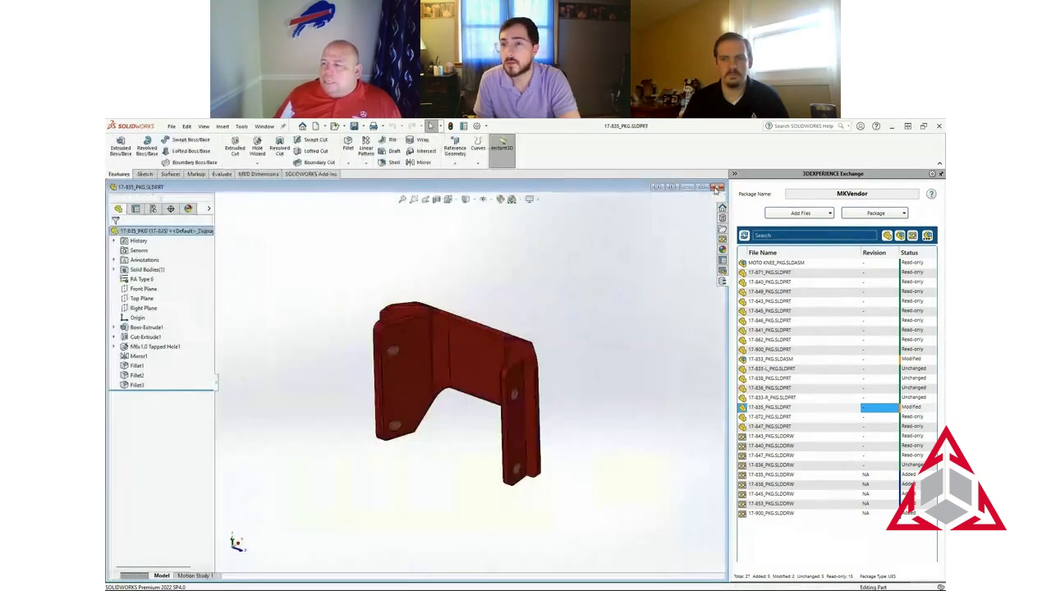
left_click(717, 188)
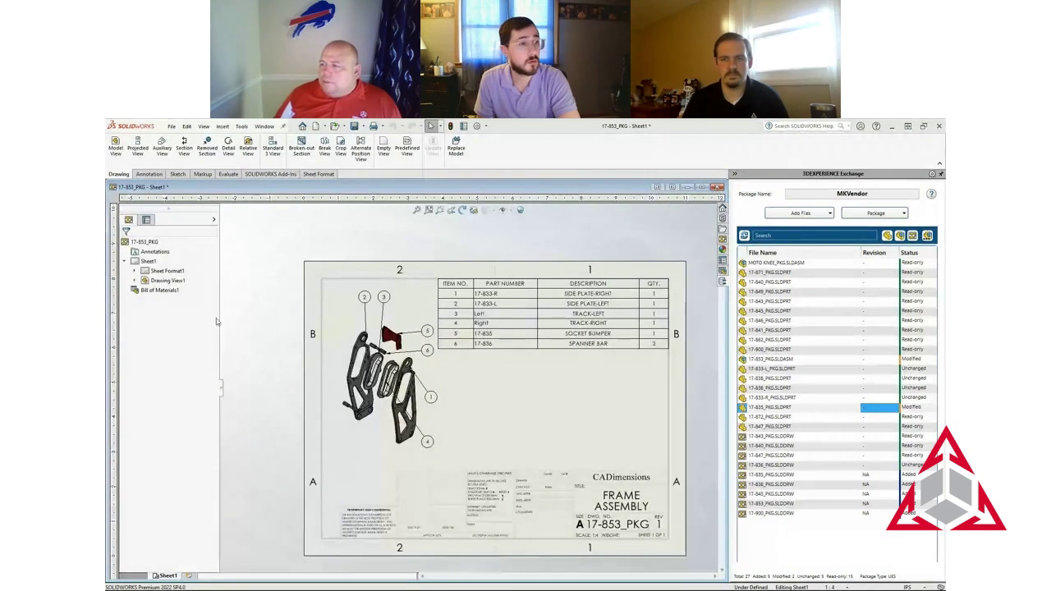
left_click(717, 188)
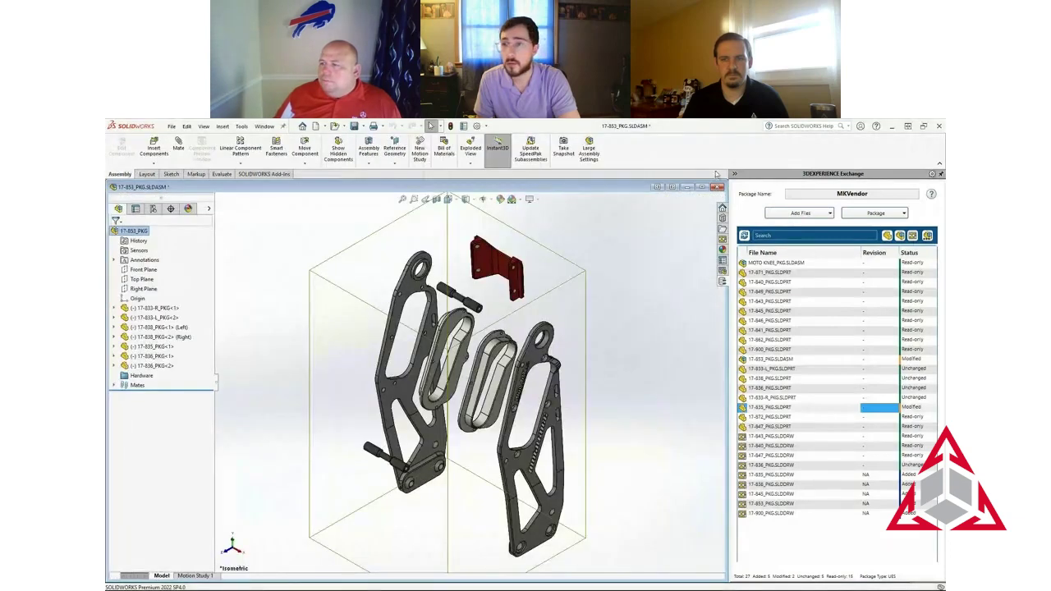
left_click(719, 188)
left_click(505, 367)
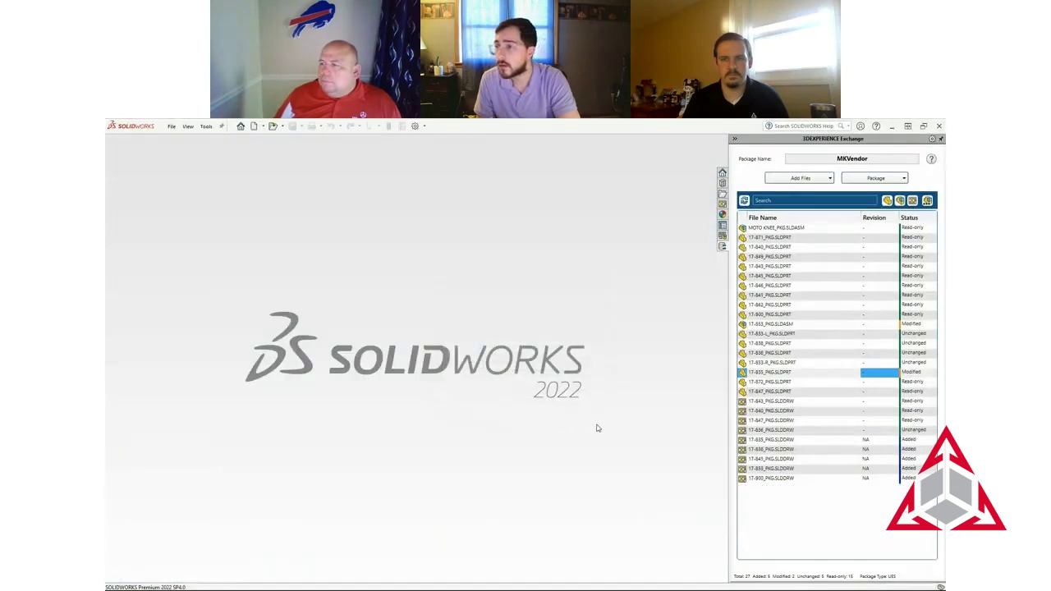
Open the top-level assembly MOTO KNEE_PKG.SLDASM from the package and view the full model
left_click(775, 228)
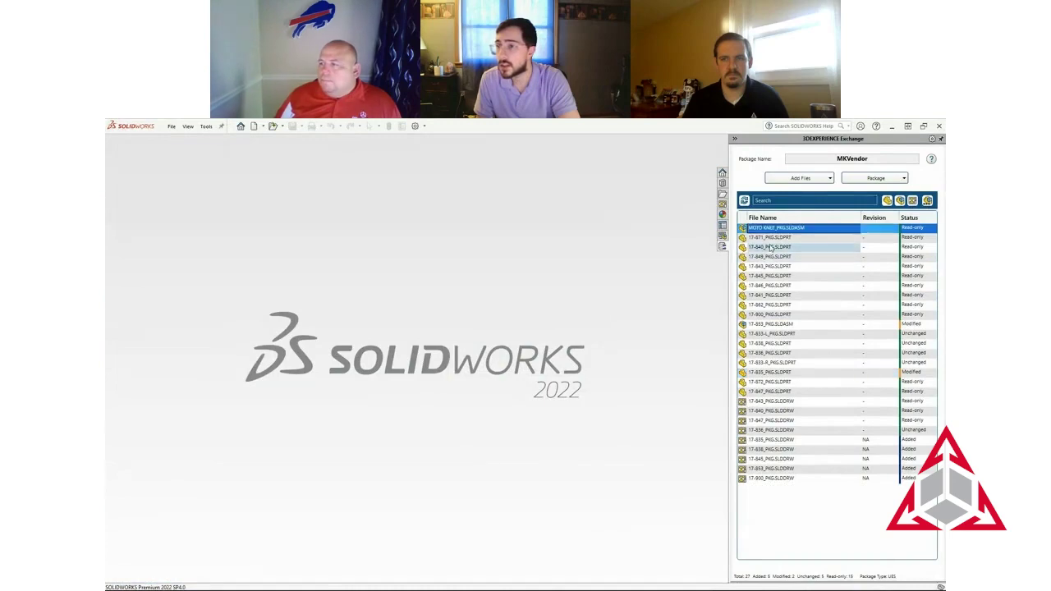
double_click(775, 228)
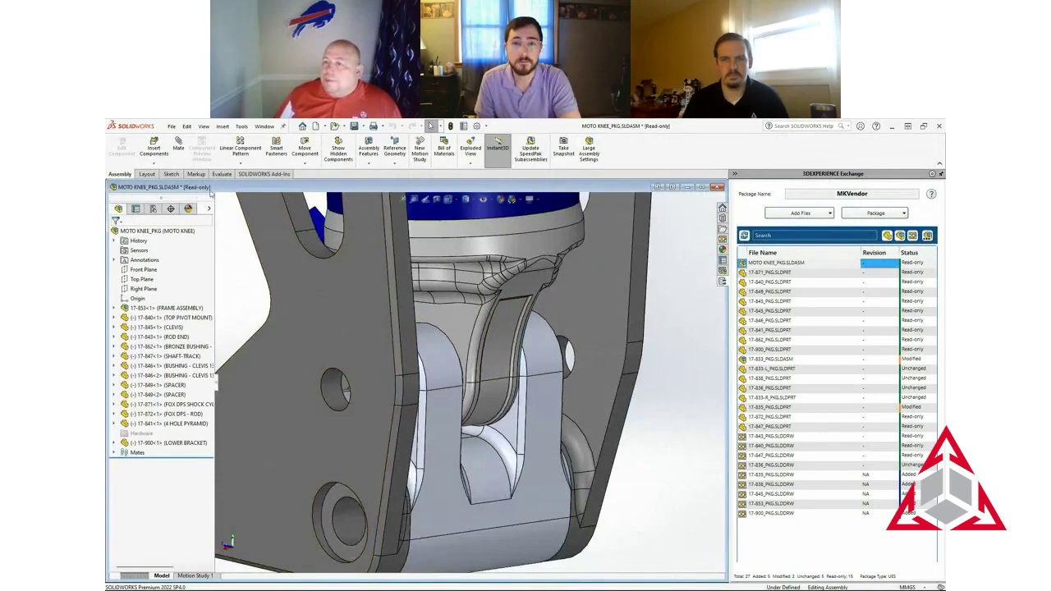
scroll(408, 352, "up", 10)
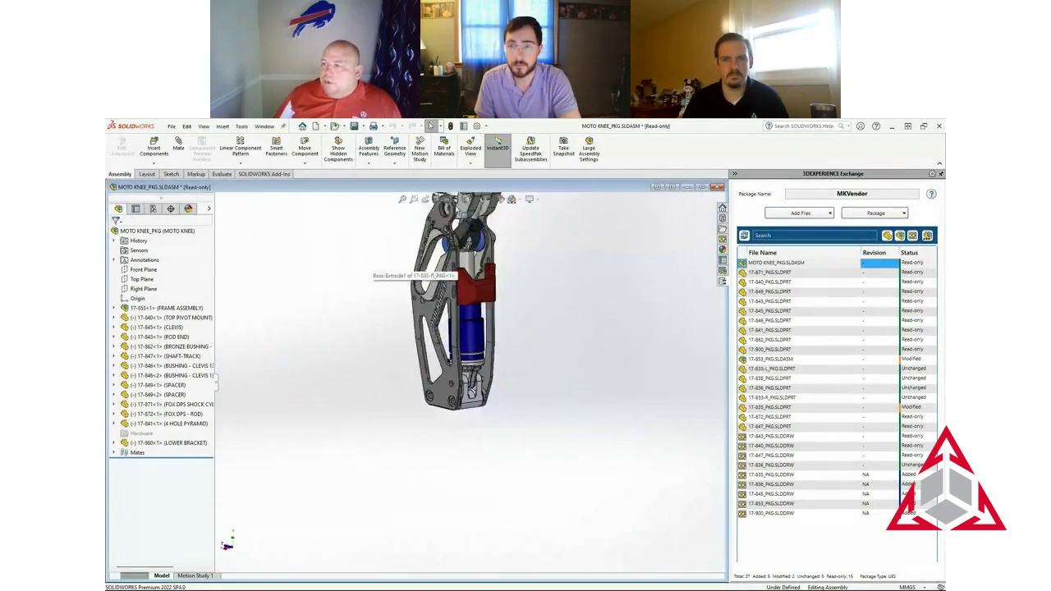
Open the red socket bumper part 17-835_PKG from within the MOTO KNEE_PKG assembly, inspect it and close it
scroll(450, 226, "down", 8)
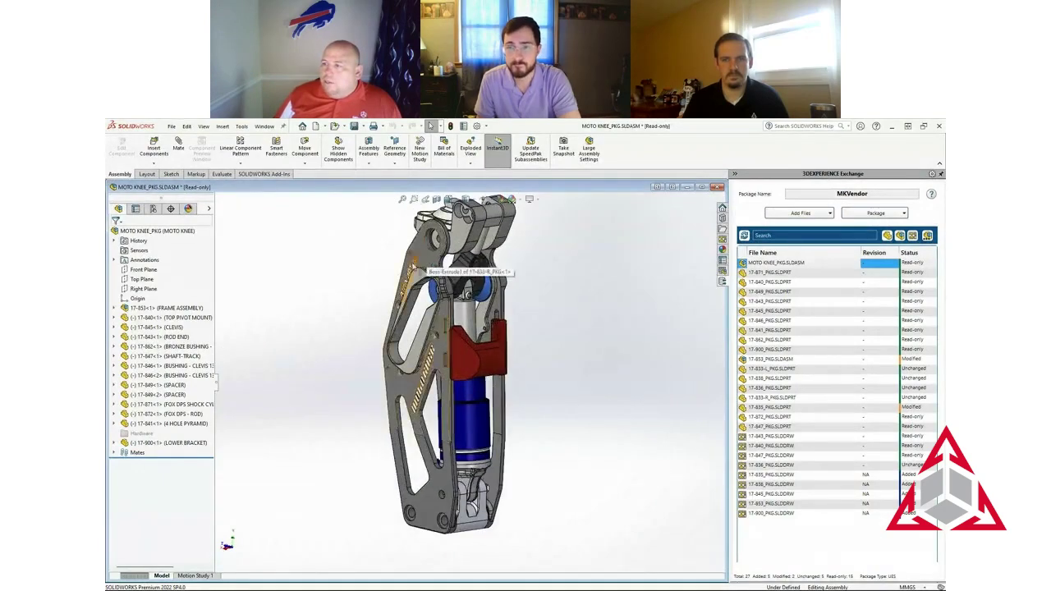
middle_click_drag(368, 273, 344, 279)
left_click(515, 367)
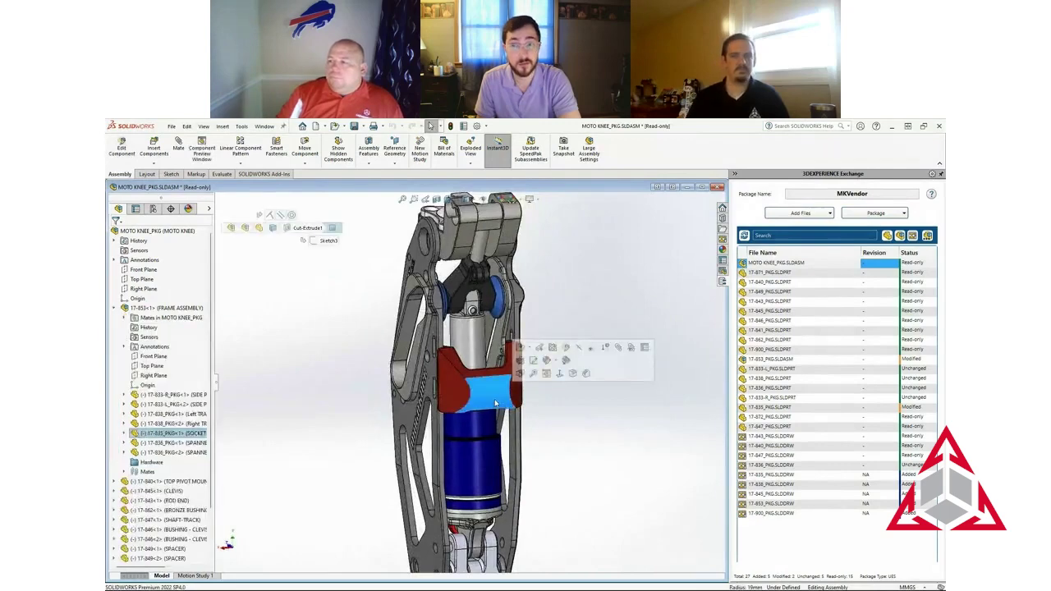
left_click(520, 348)
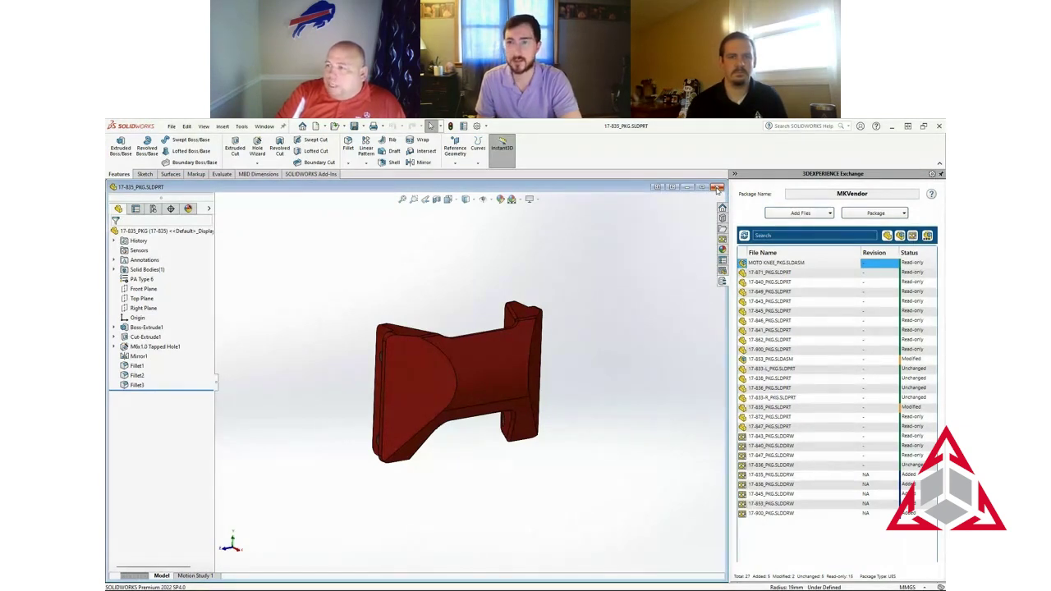
left_click(716, 187)
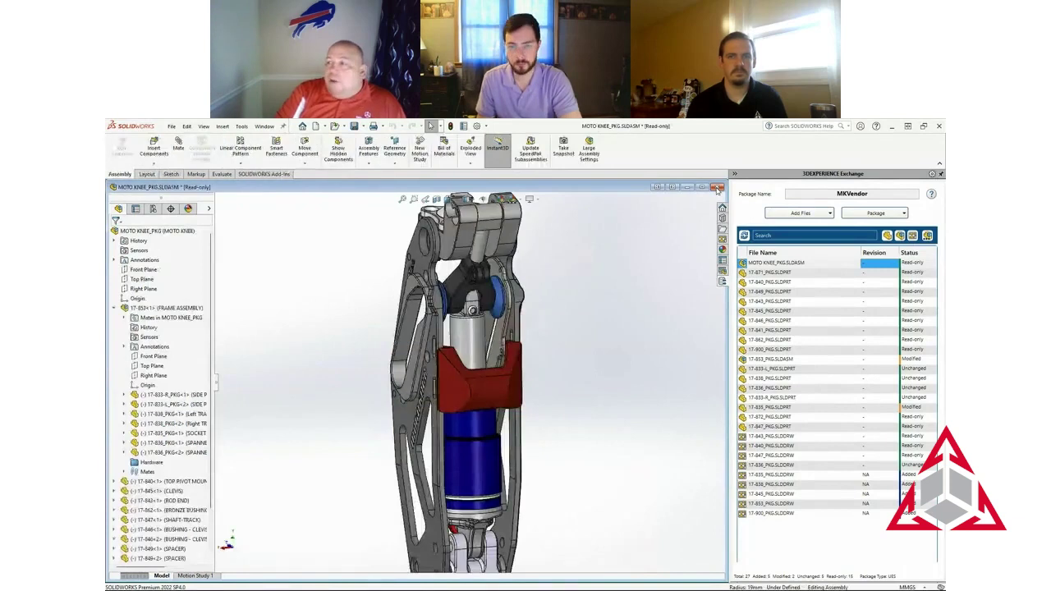
Close the MOTO KNEE_PKG assembly and start the export of the MKVendor package
key("f")
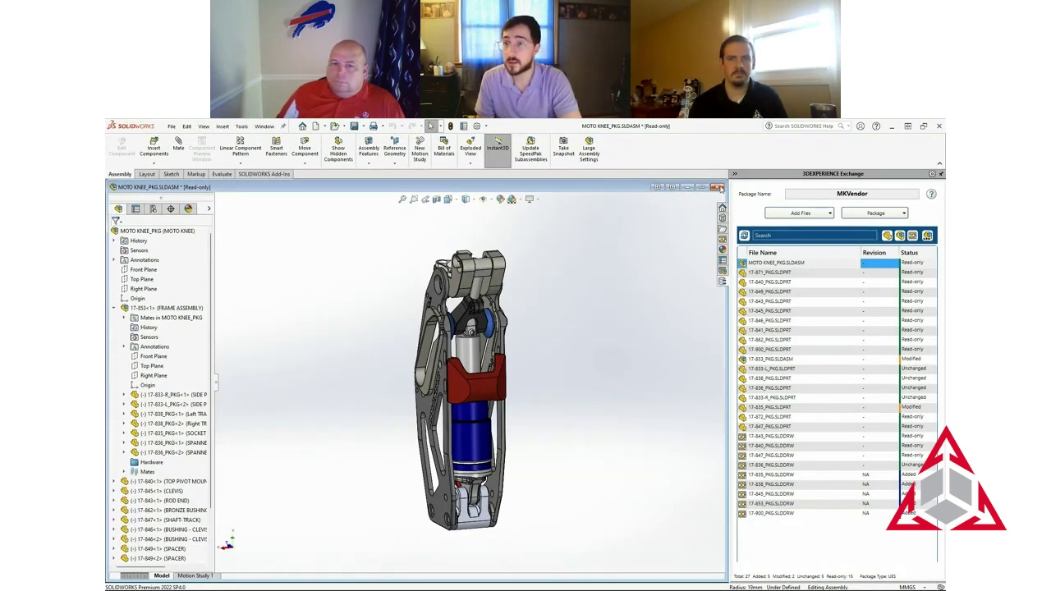
left_click(717, 187)
left_click(525, 371)
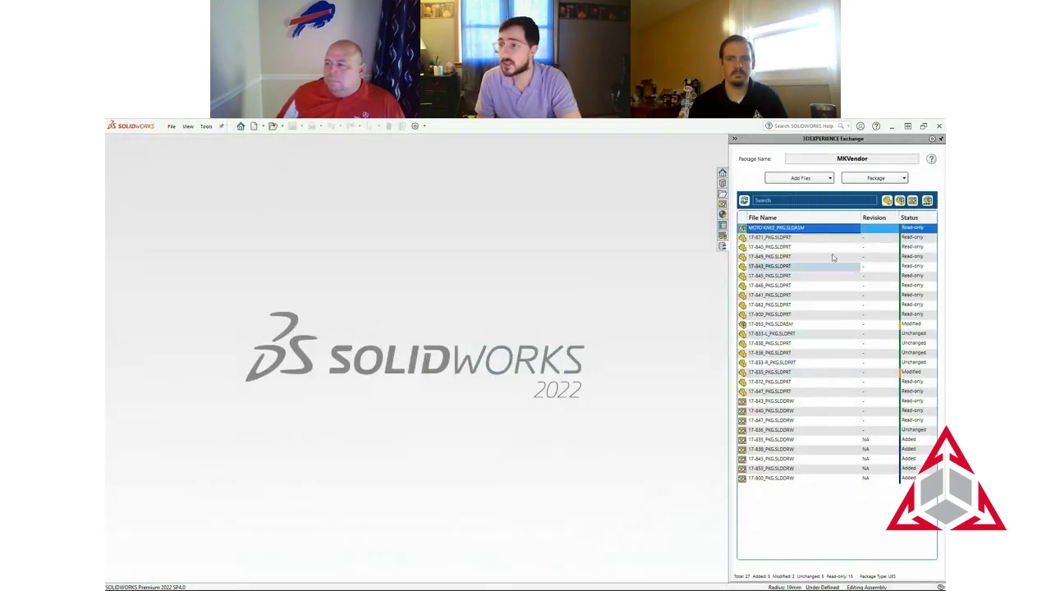
left_click(904, 178)
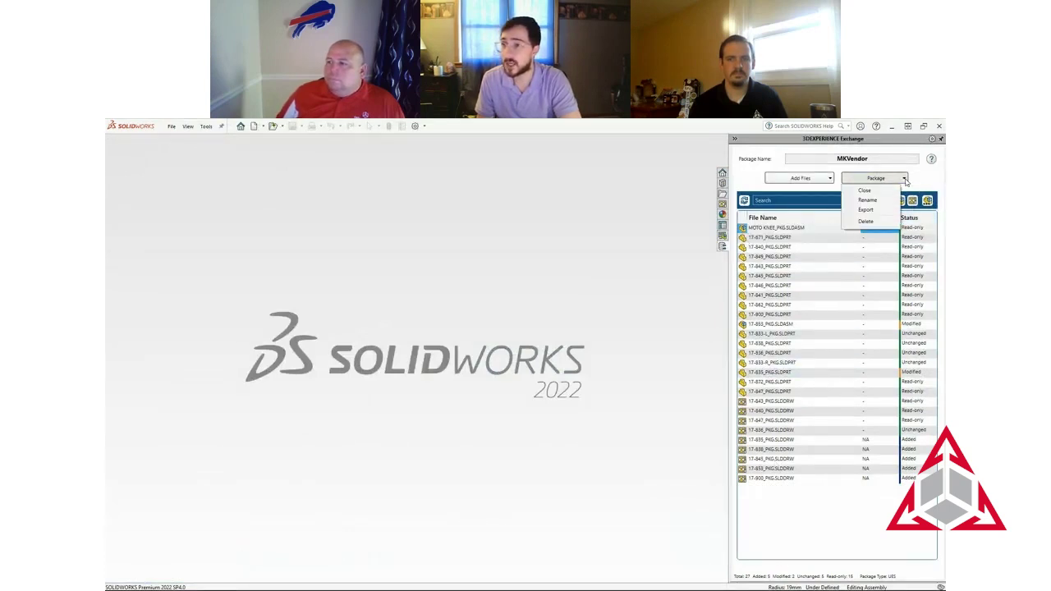
left_click(867, 210)
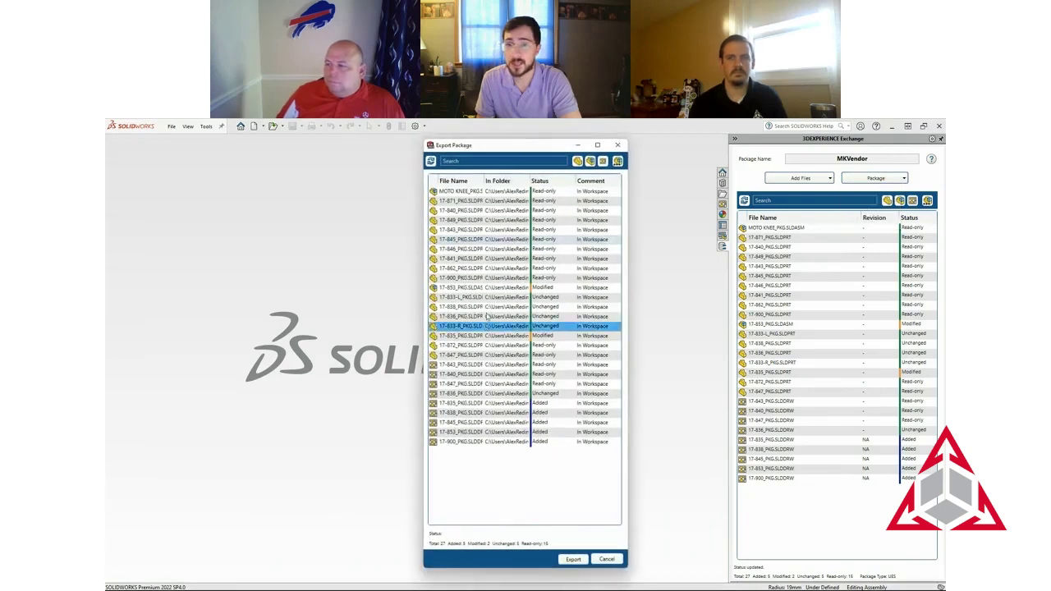
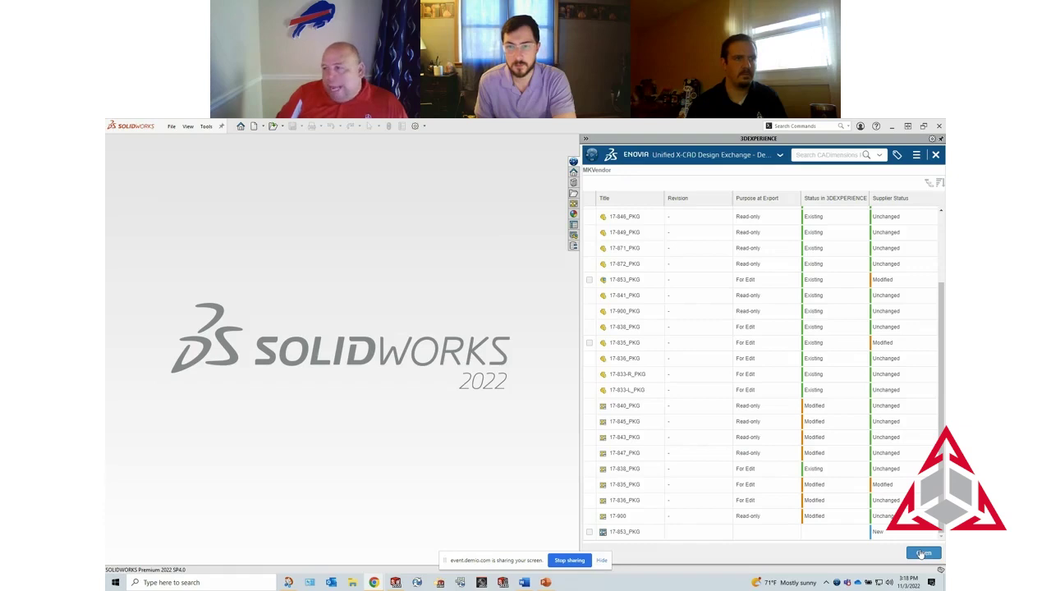
Open the imported MKVendor package's MOTO KNEE_PKG assembly from Unified X-CAD Design Exchange and return to the MySession component list
left_click(923, 553)
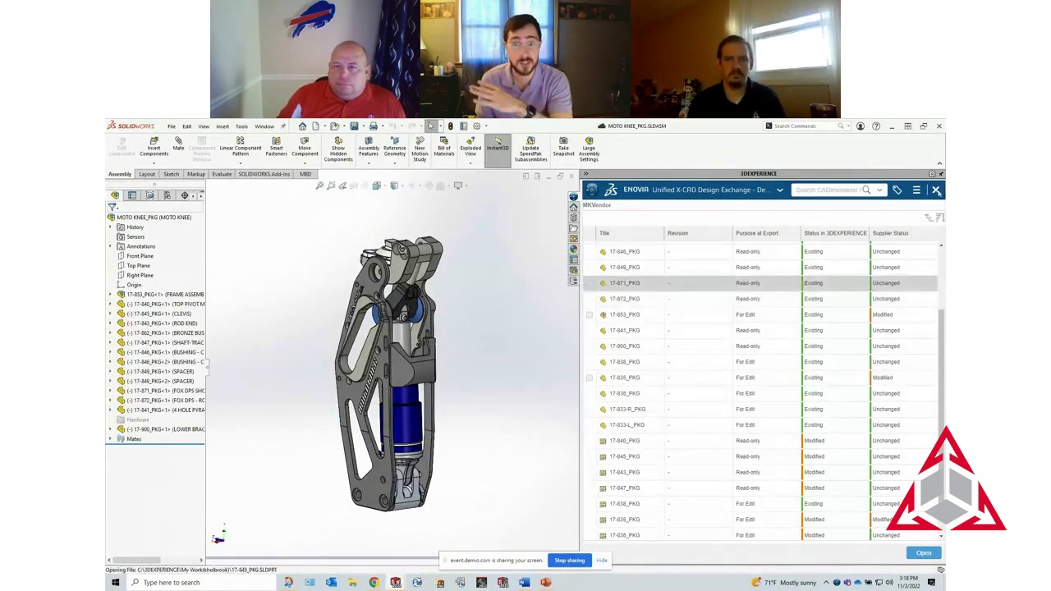
left_click(936, 191)
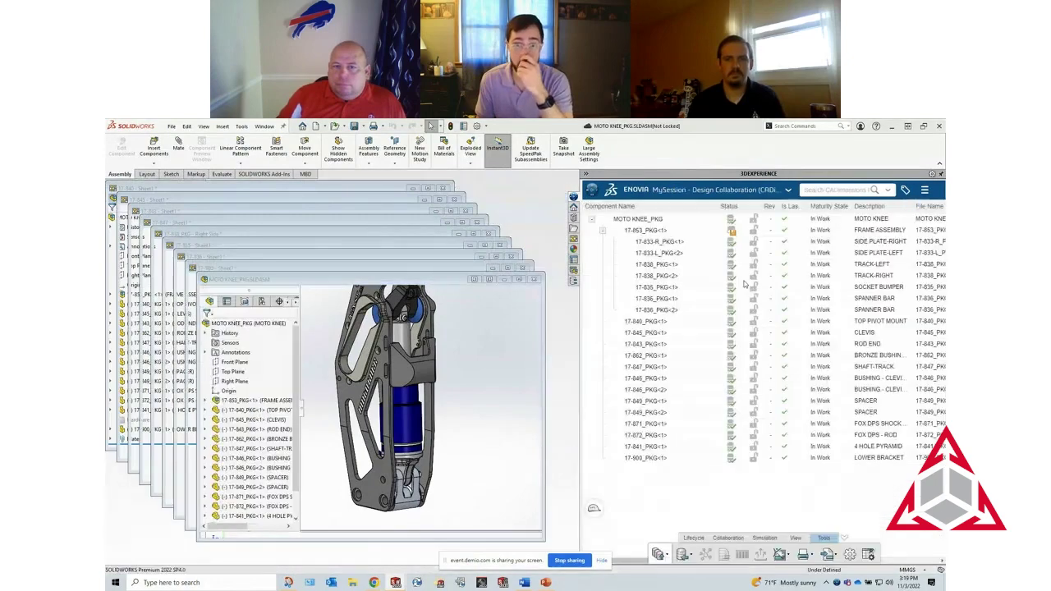
left_click(573, 279)
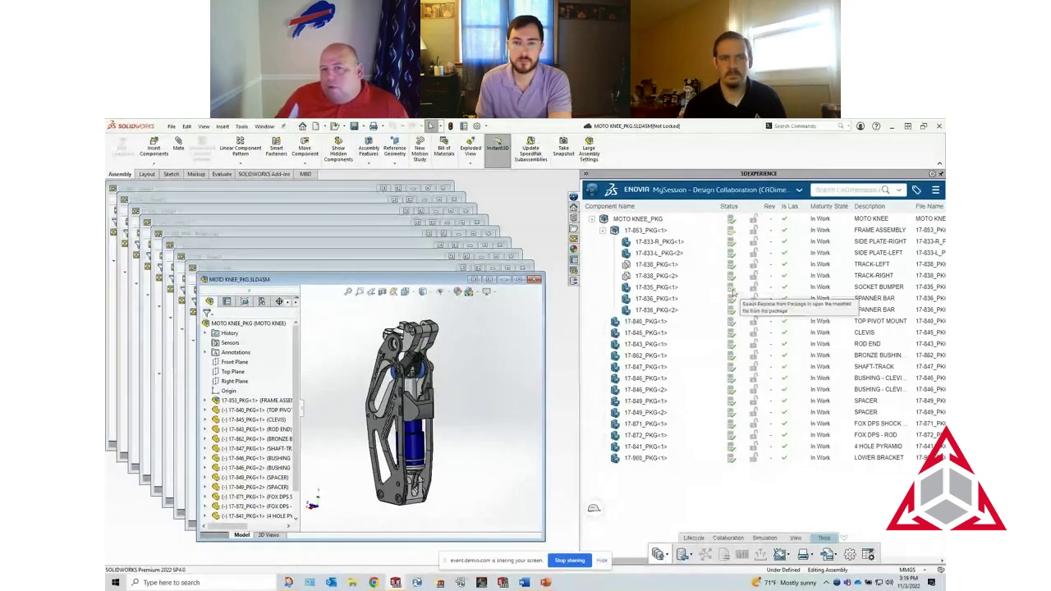
Replace the socket bumper 17-835_PKG and the frame assembly 17-853_PKG with the vendor's versions from the package
right_click(657, 286)
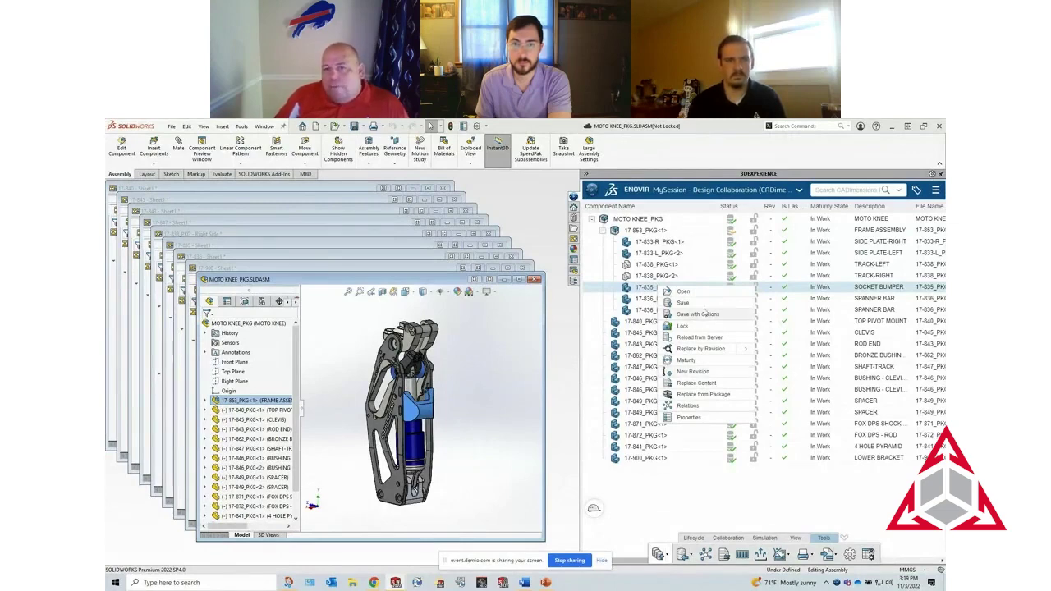
left_click(644, 289)
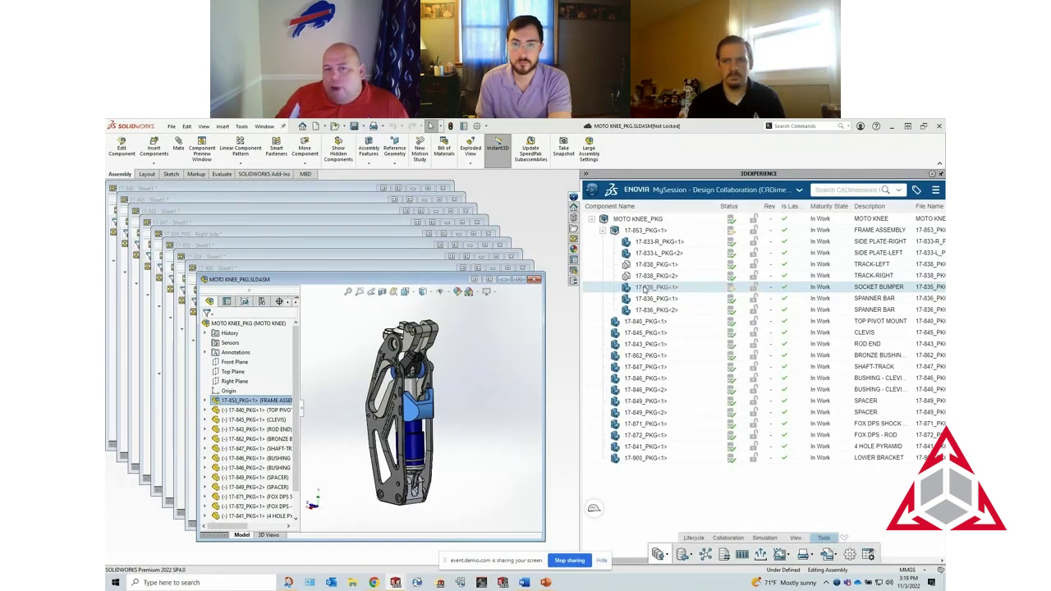
right_click(731, 291)
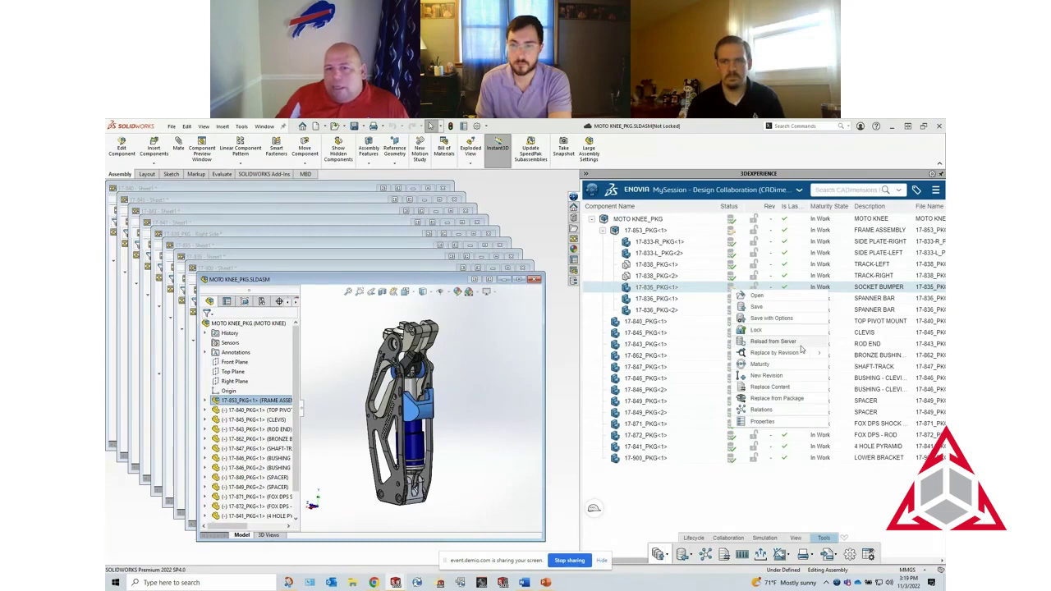
left_click(784, 399)
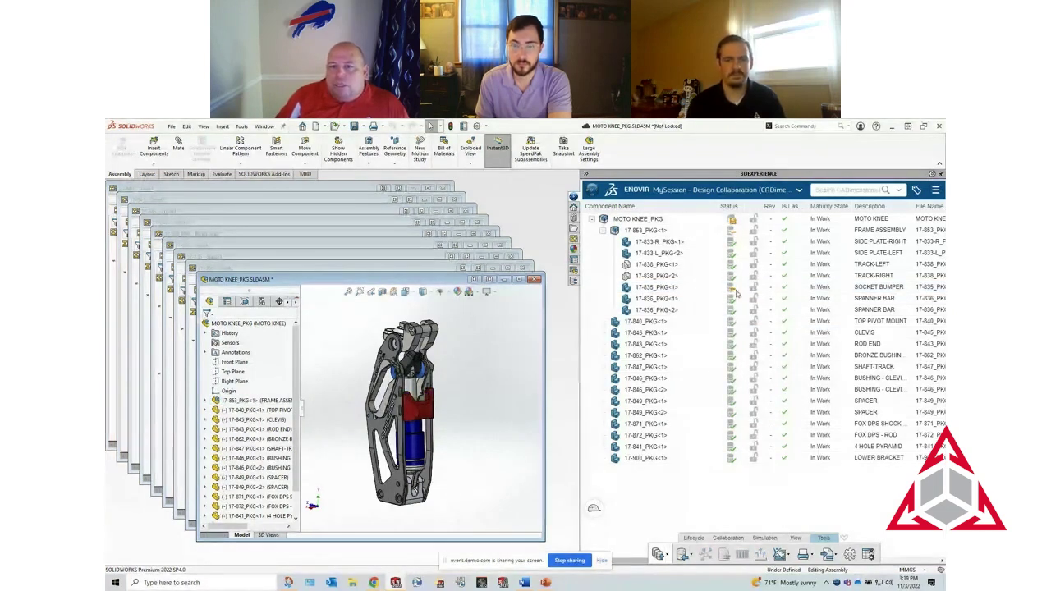
mouse_move(733, 293)
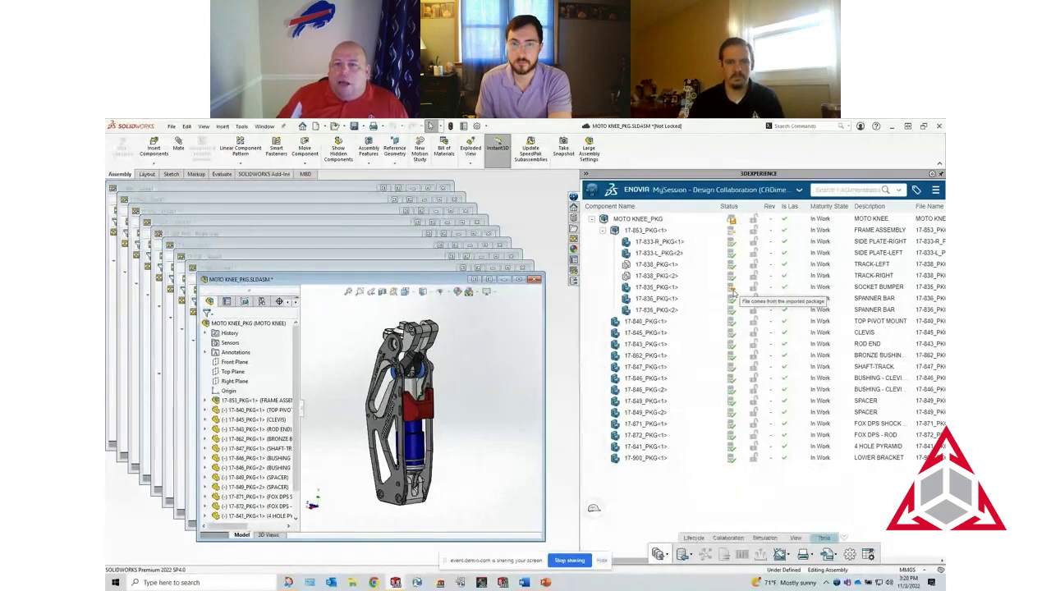
right_click(735, 233)
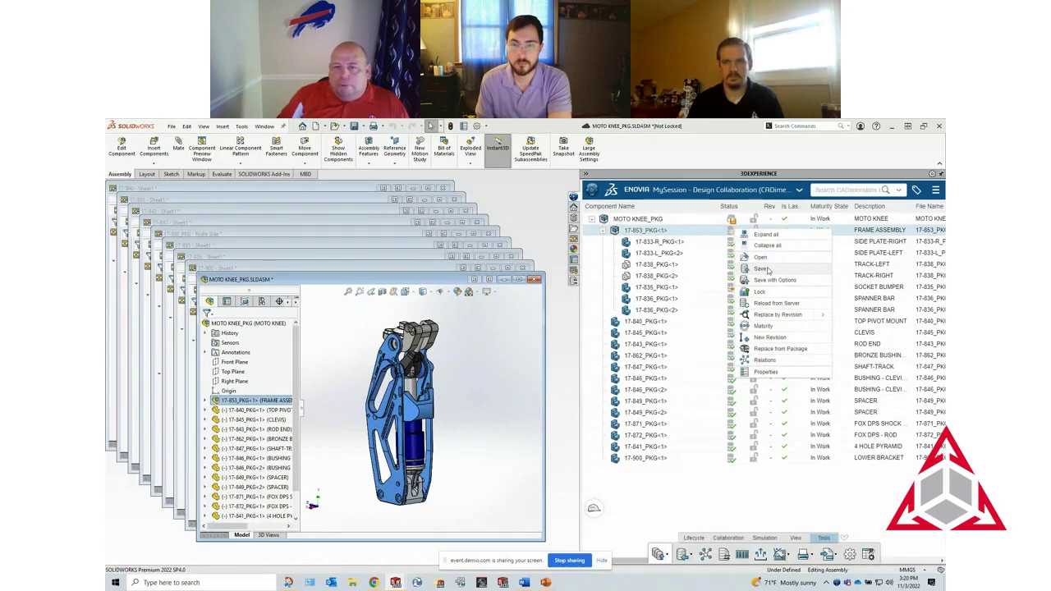
left_click(785, 348)
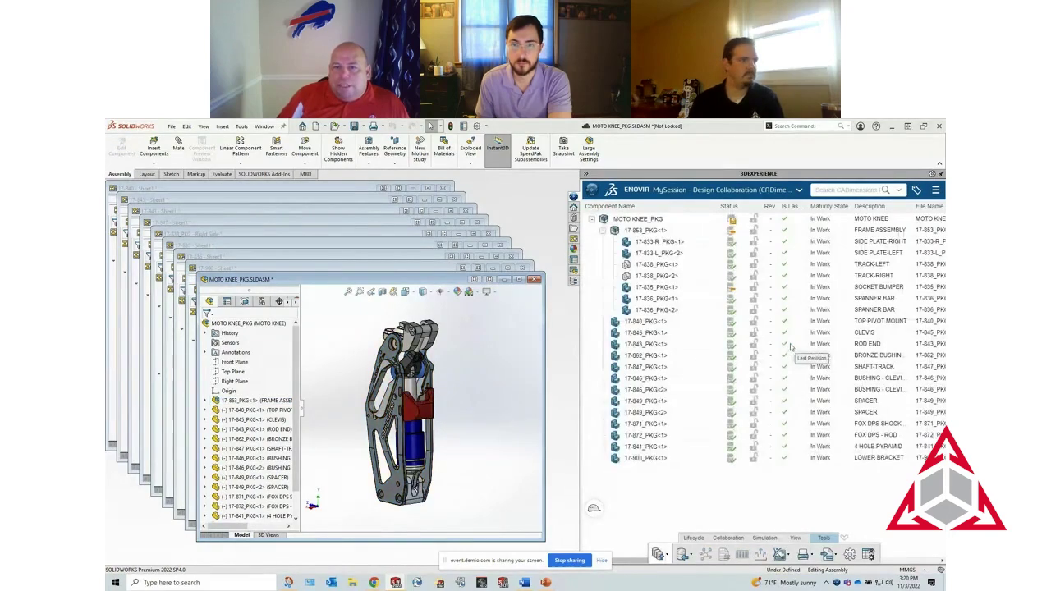
Save MOTO KNEE_PKG to 3DEXPERIENCE, reviewing the file list and locking the files that require a lock
right_click(667, 220)
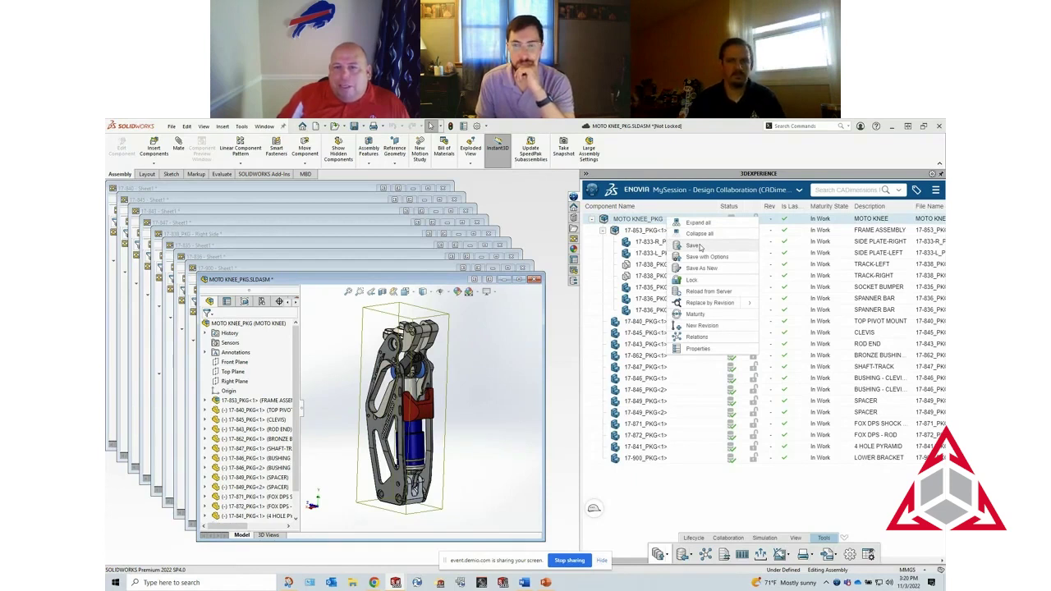
left_click(699, 246)
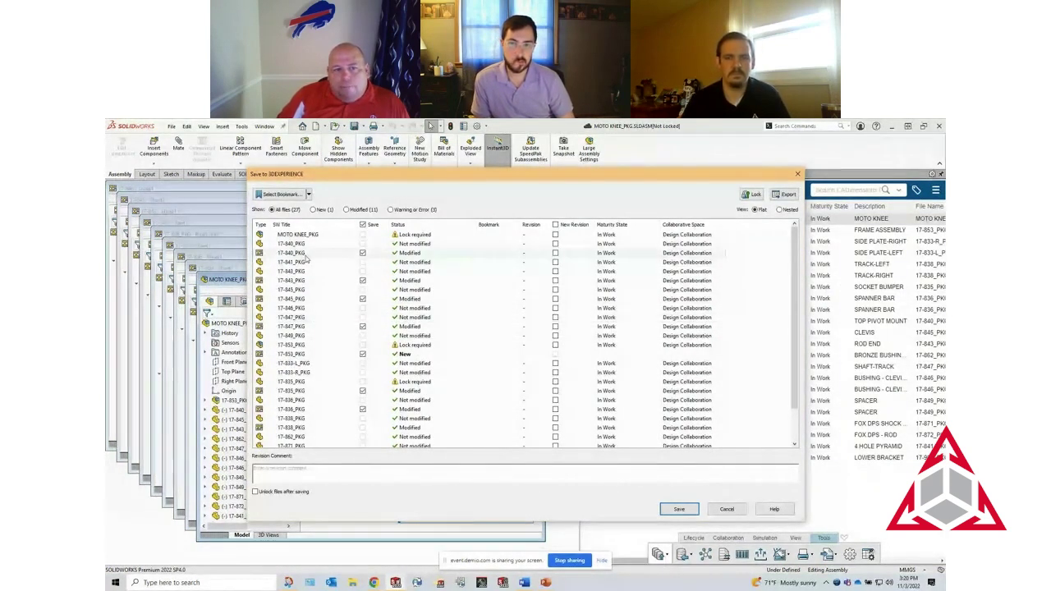
scroll(308, 419, "down", 2)
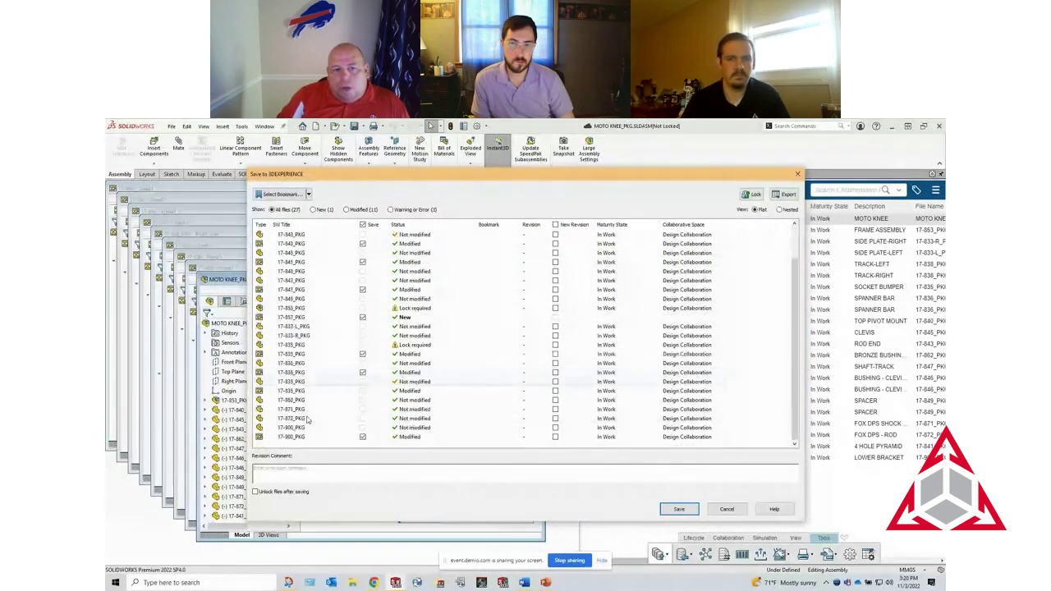
scroll(309, 419, "up", 2)
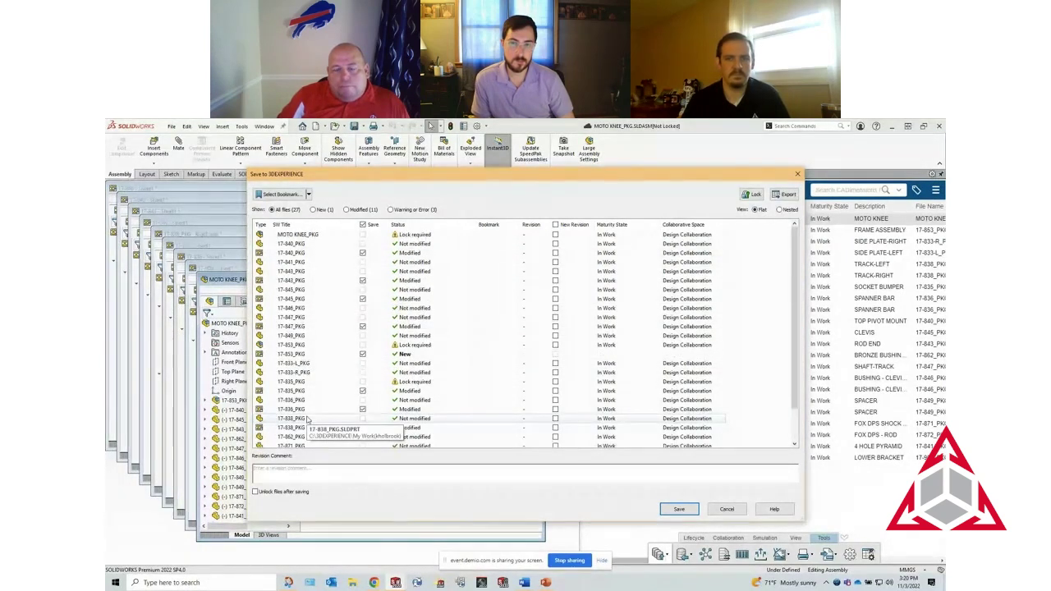
scroll(309, 419, "down", 2)
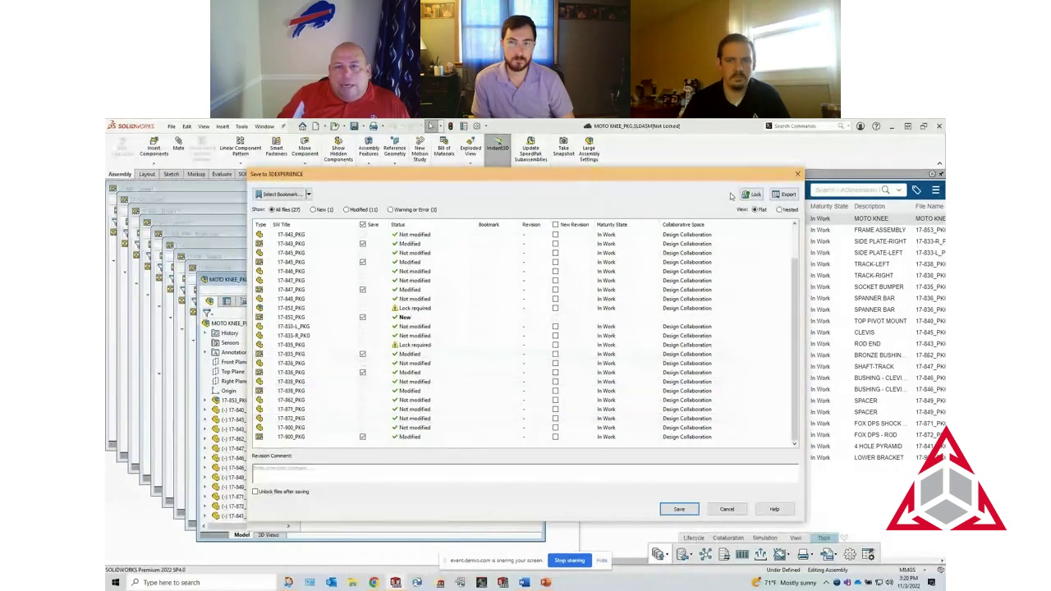
left_click(748, 195)
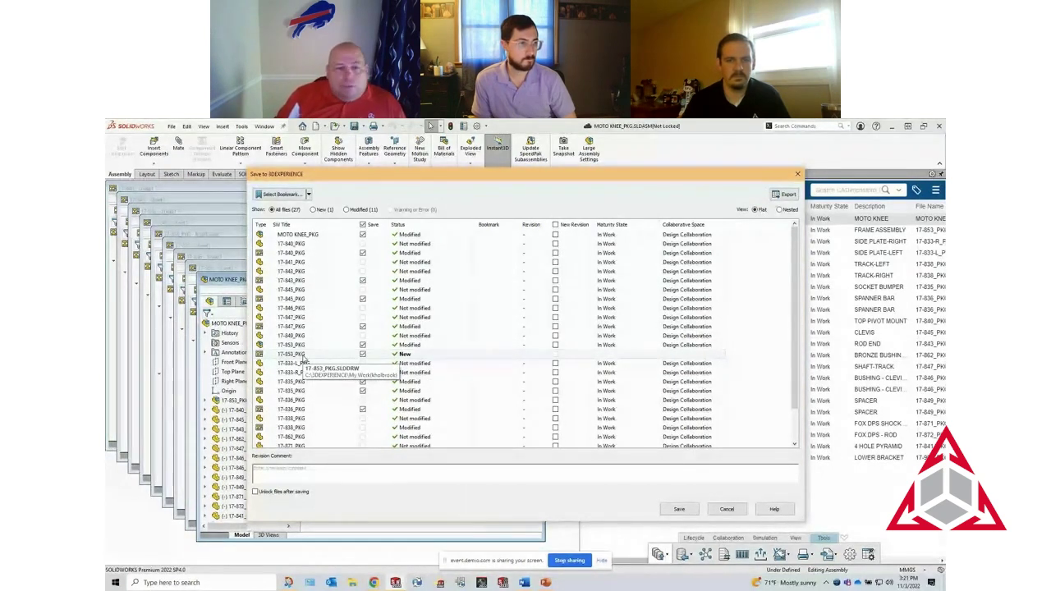
left_click(679, 509)
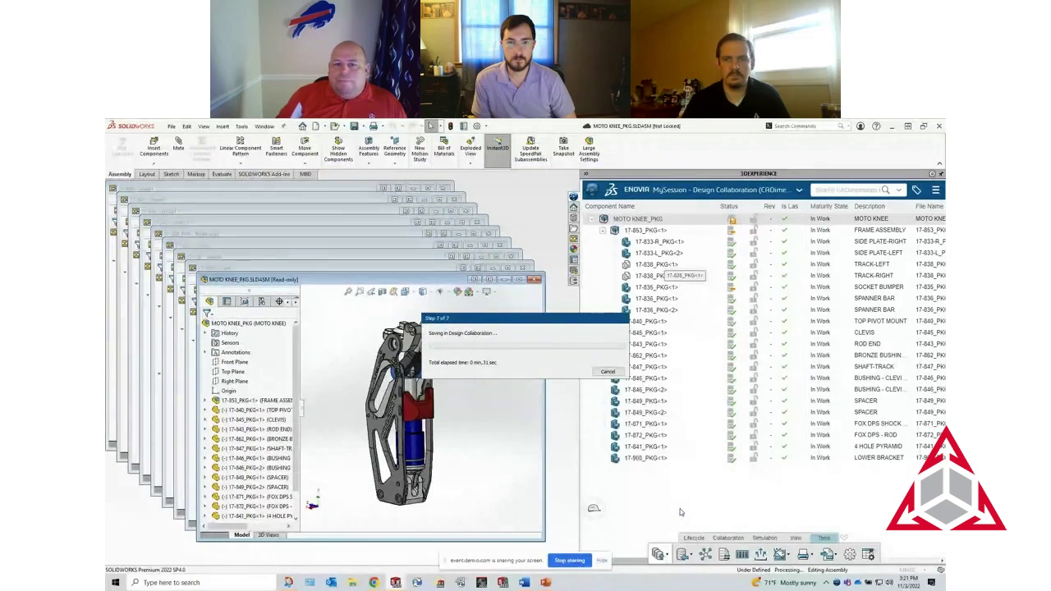